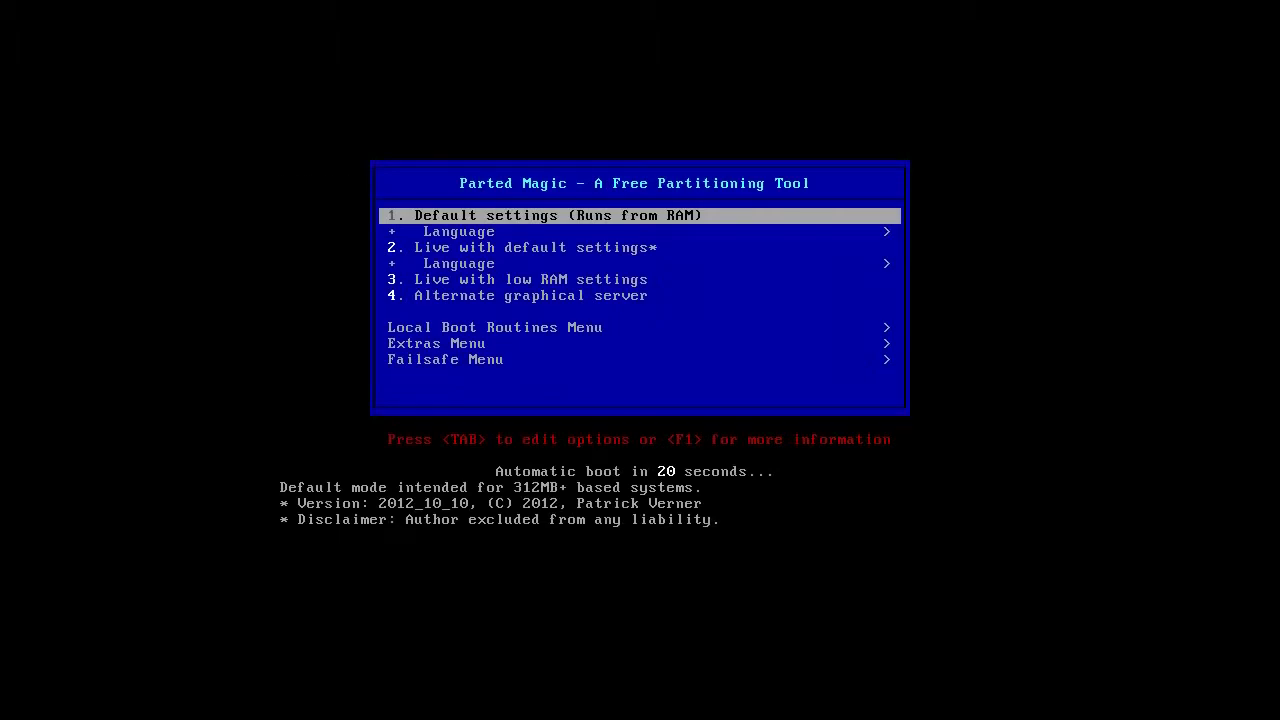
Look through the main boot menu entries and open the failsafe boot options
{"action": "key", "text": "Down"}
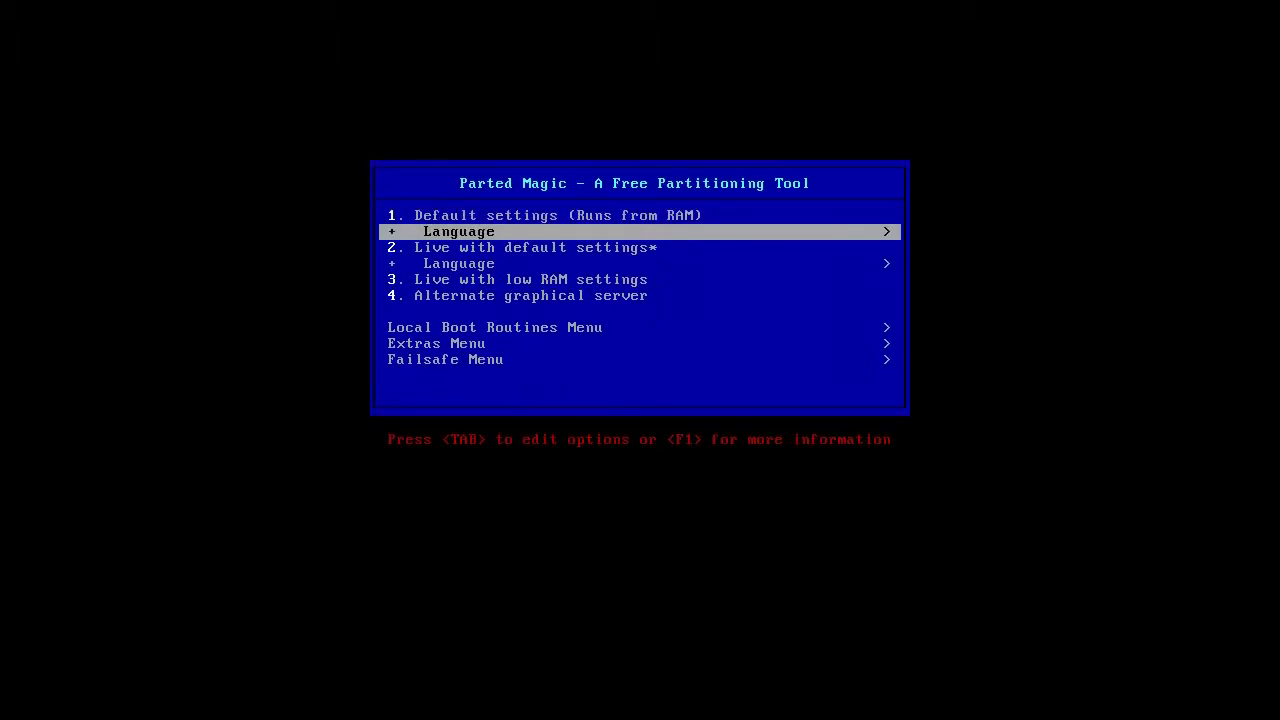
{"action": "key", "text": "Down"}
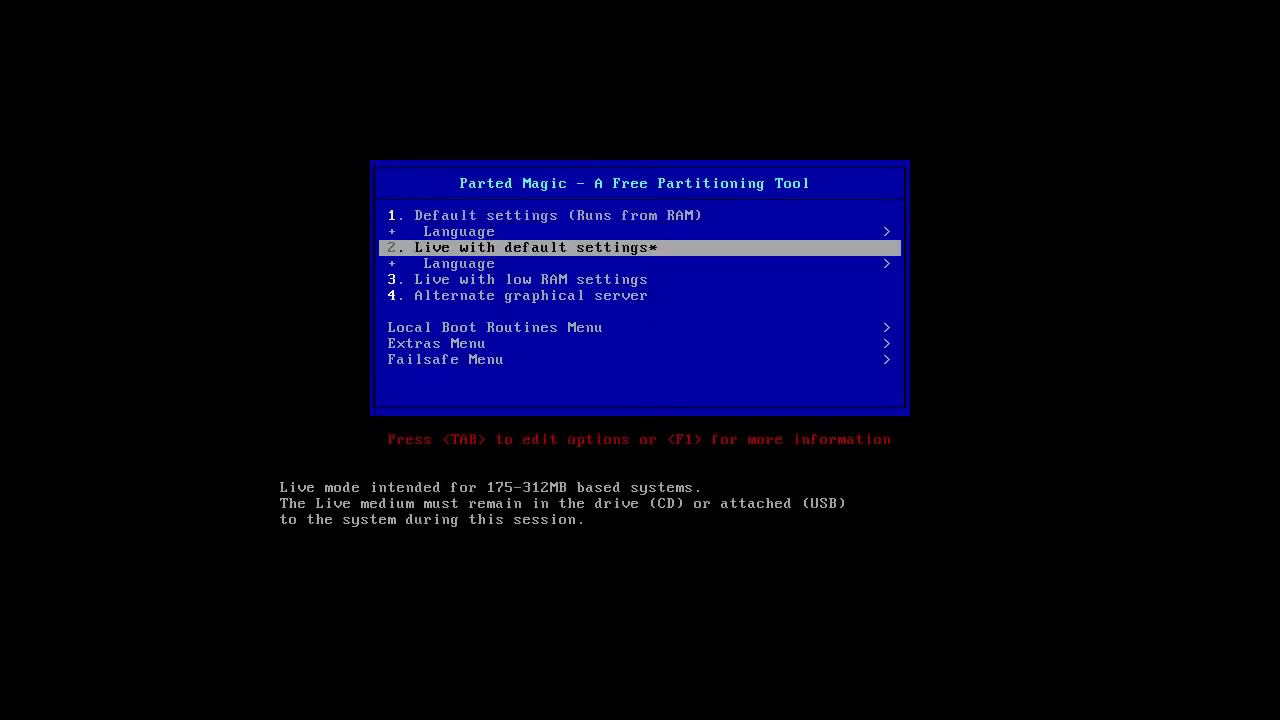
{"action": "key", "text": "Down"}
{"action": "key", "text": "Down"}
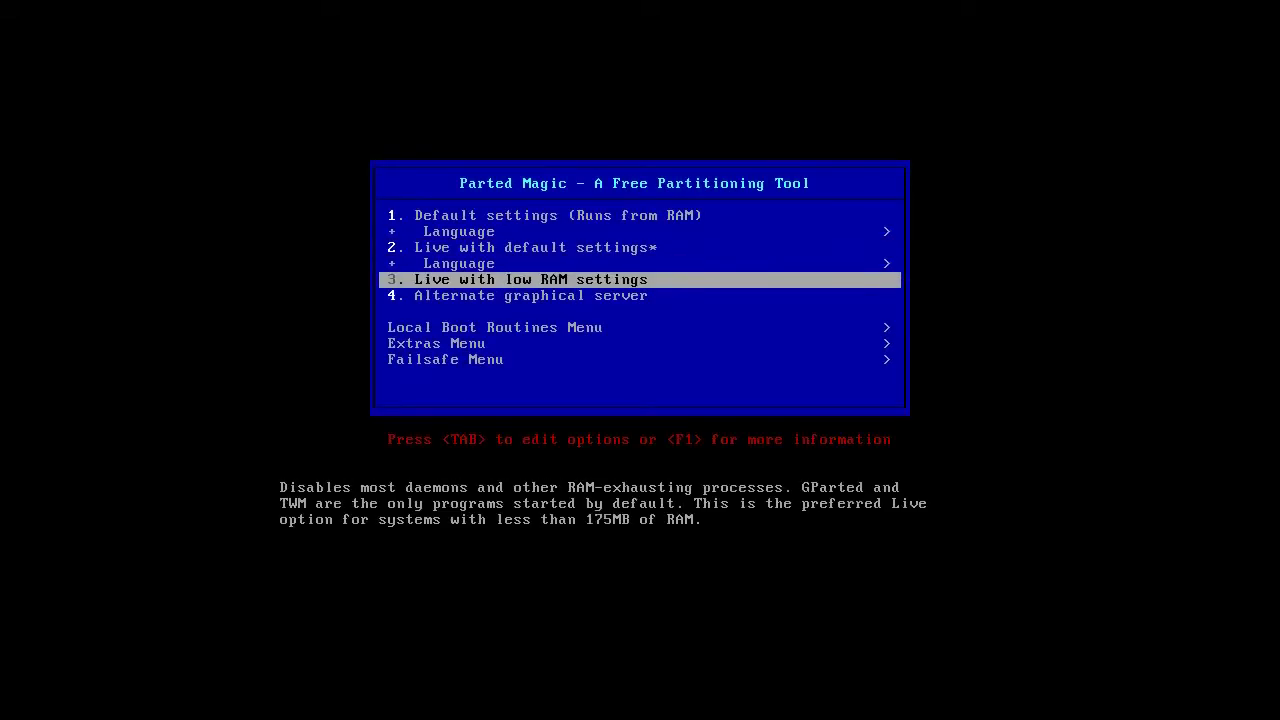
{"action": "key", "text": "Down"}
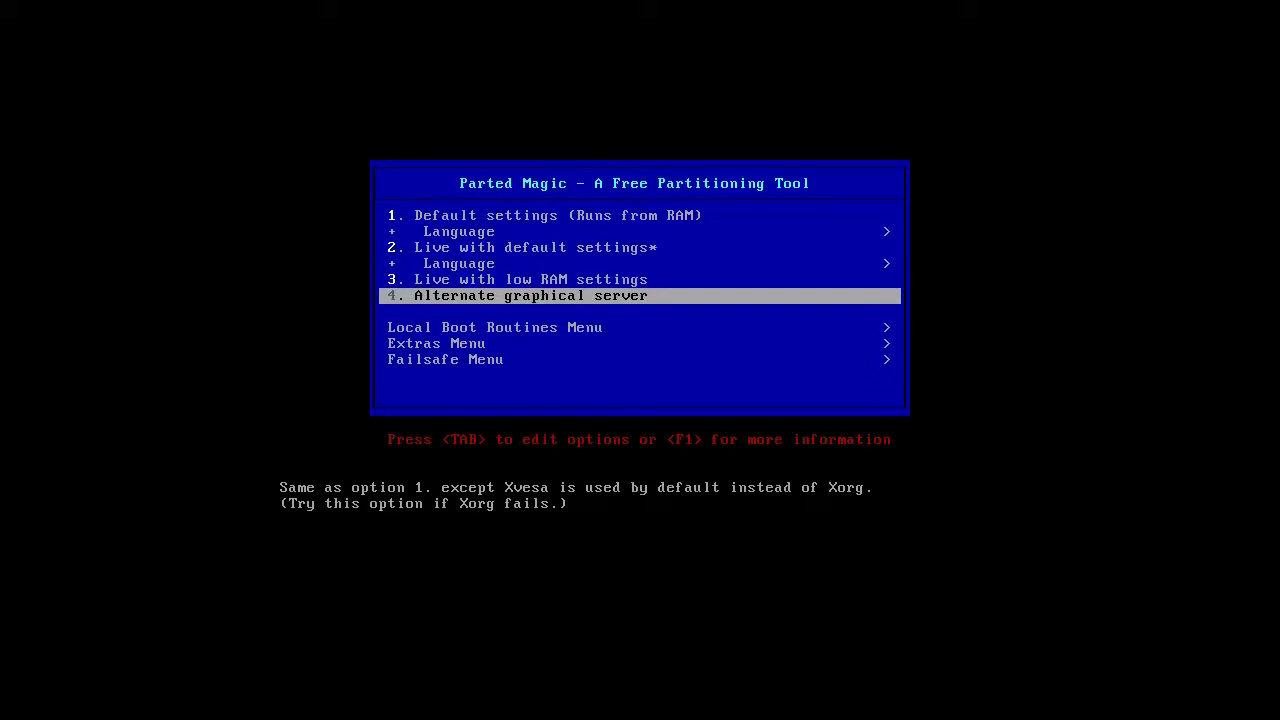
{"action": "key", "text": "Down"}
{"action": "key", "text": "Down"}
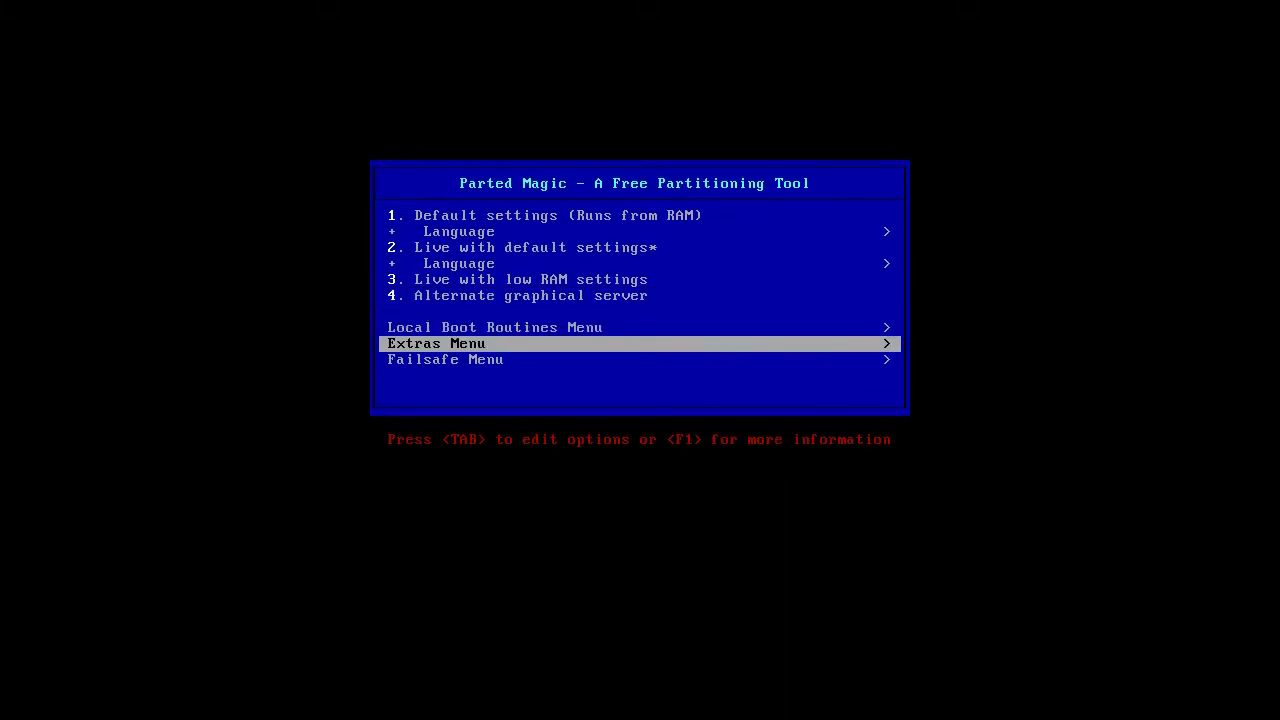
{"action": "key", "text": "Down"}
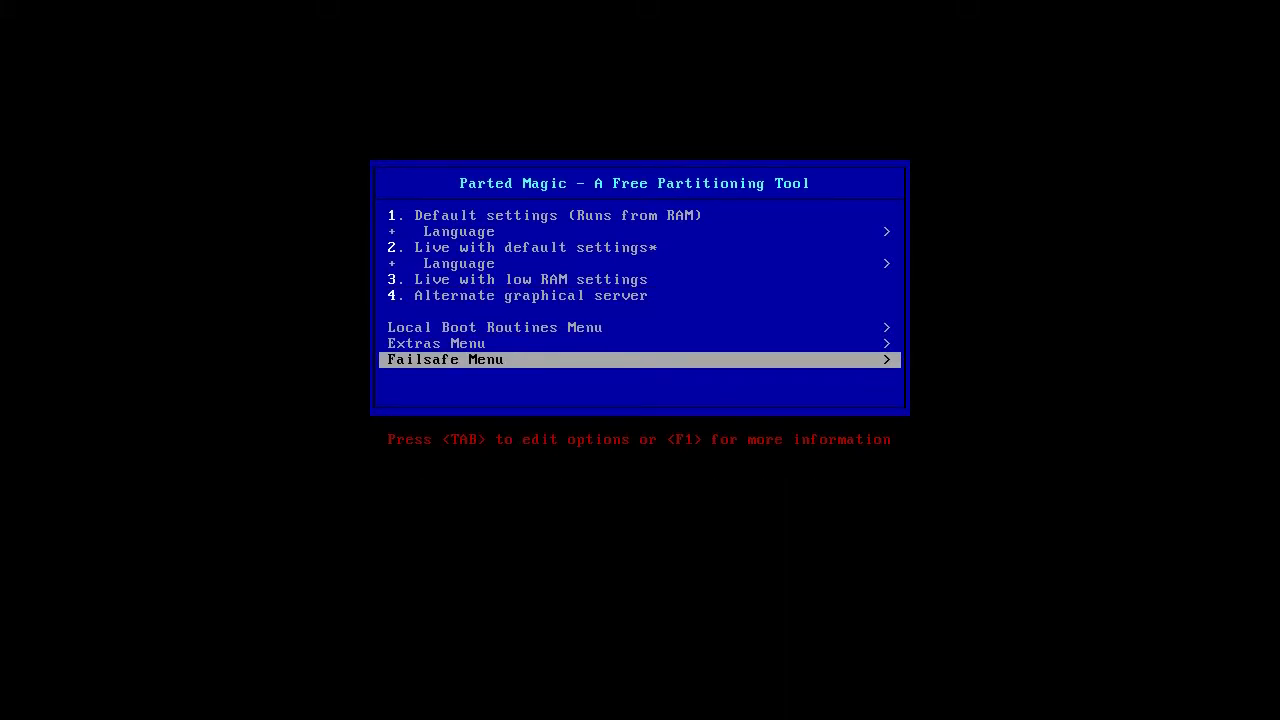
{"action": "key", "text": "Return"}
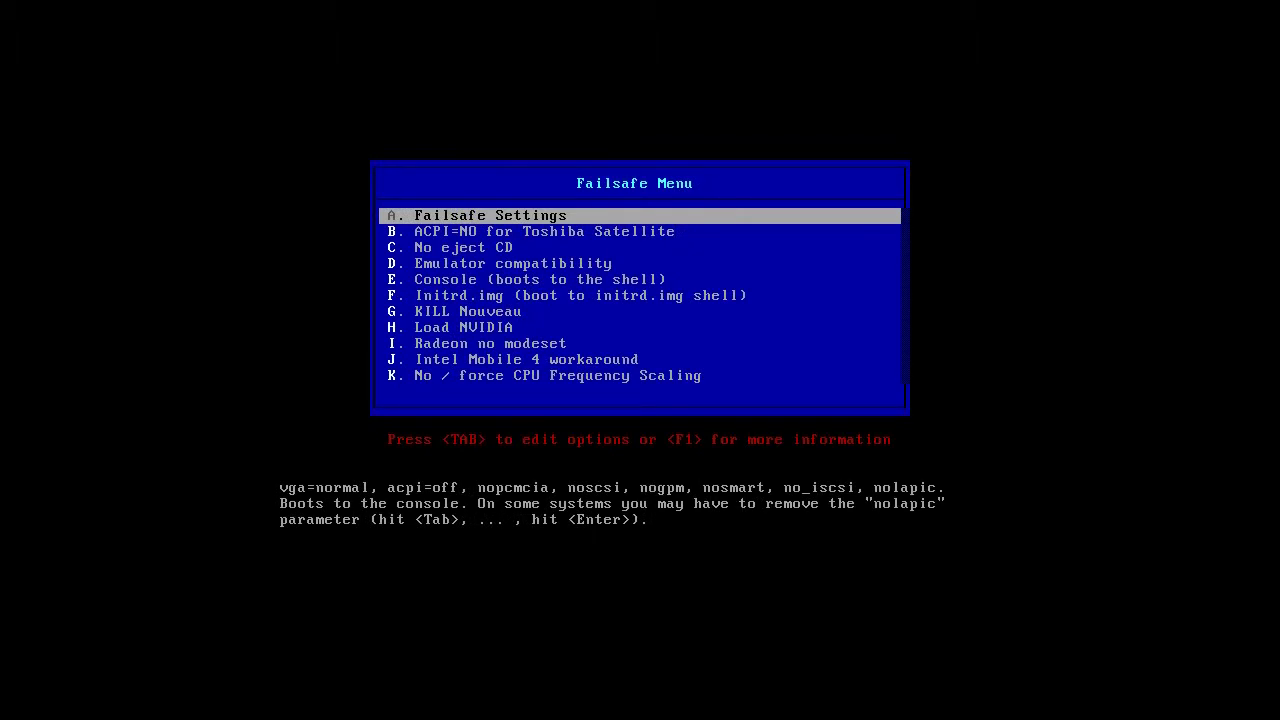
Examine the descriptions of the failsafe boot options, from ACPI=NO for Toshiba Satellite down to the Intel Mobile 4 workaround
{"action": "key", "text": "Down"}
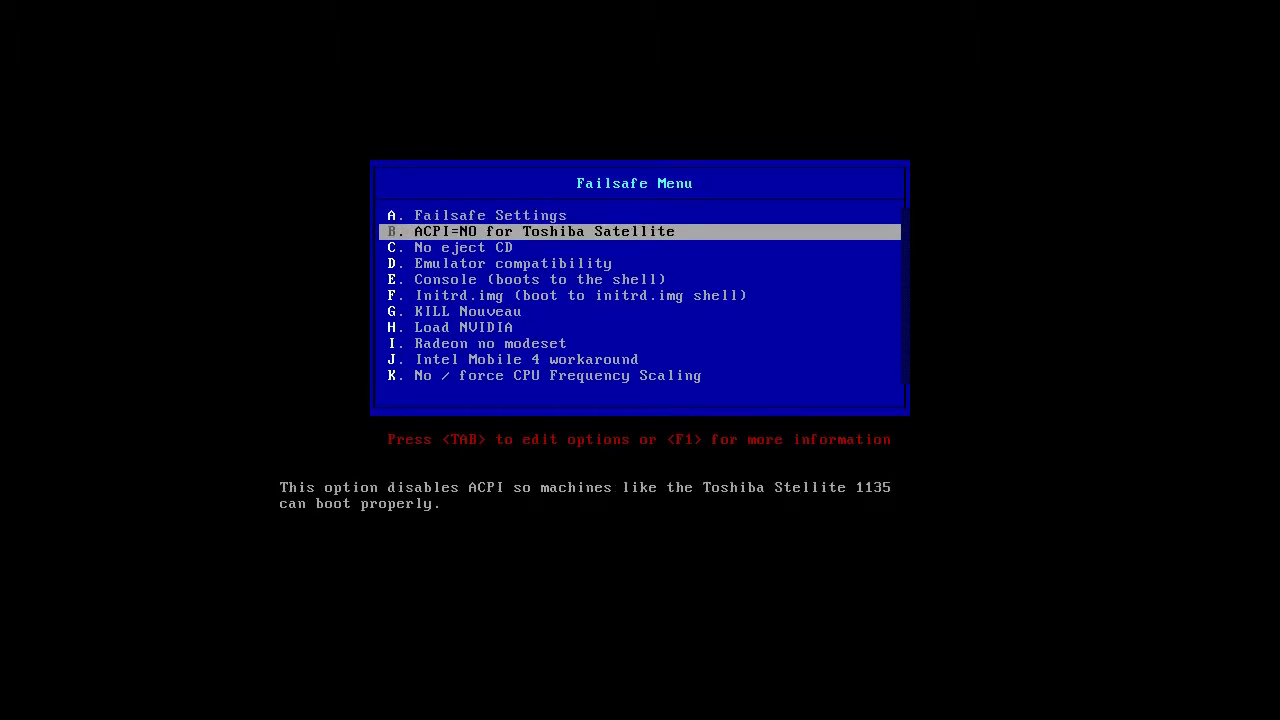
{"action": "key", "text": "Down"}
{"action": "key", "text": "Down"}
{"action": "key", "text": "Down"}
{"action": "key", "text": "Down"}
{"action": "key", "text": "Down"}
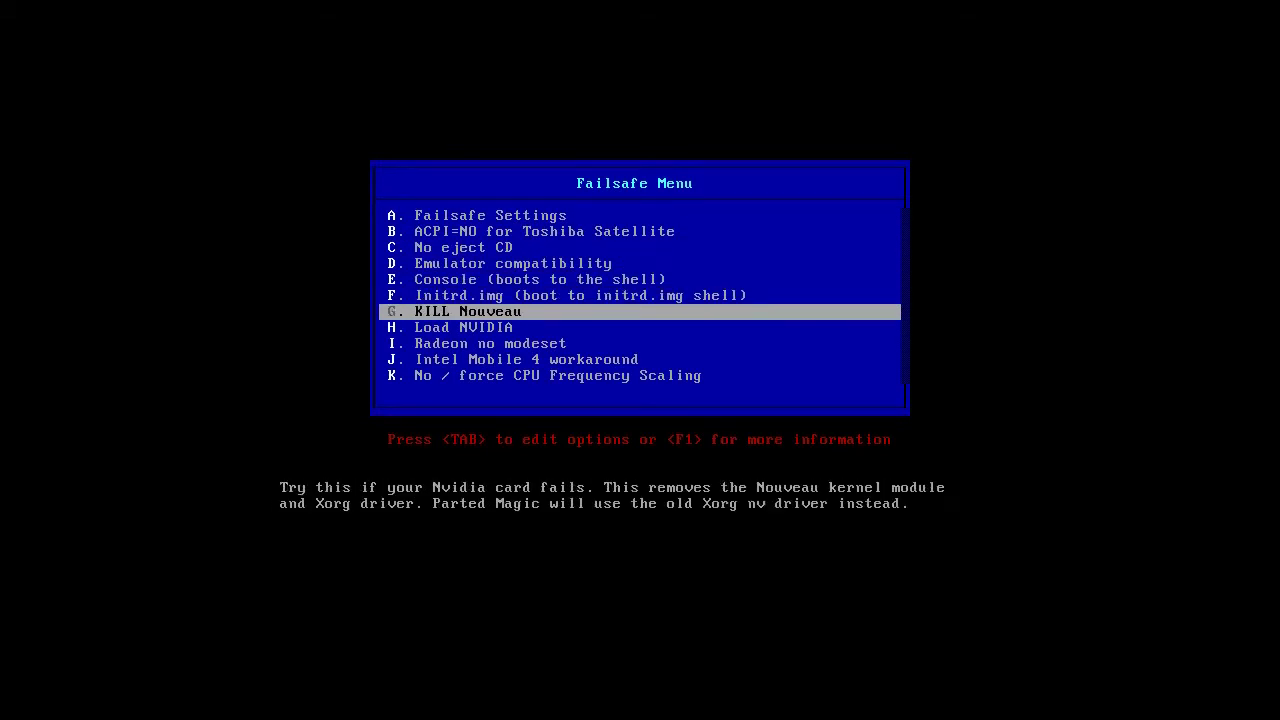
{"action": "key", "text": "Down"}
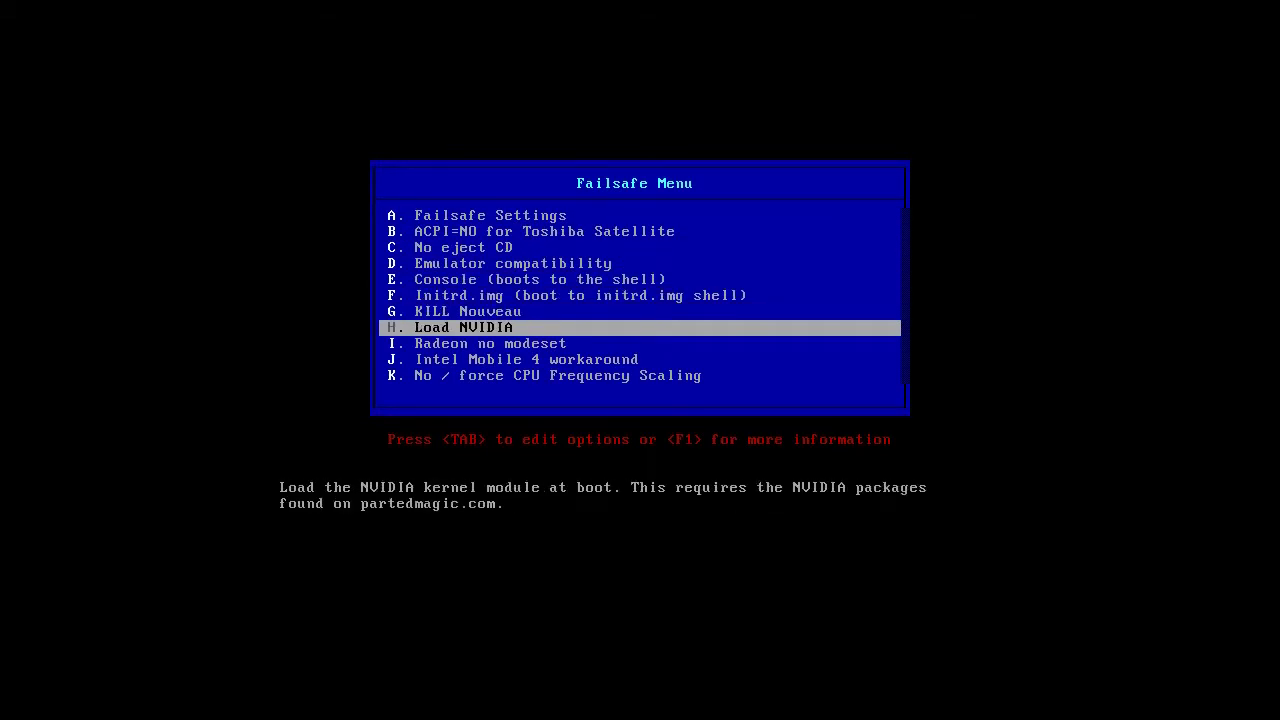
{"action": "key", "text": "Down"}
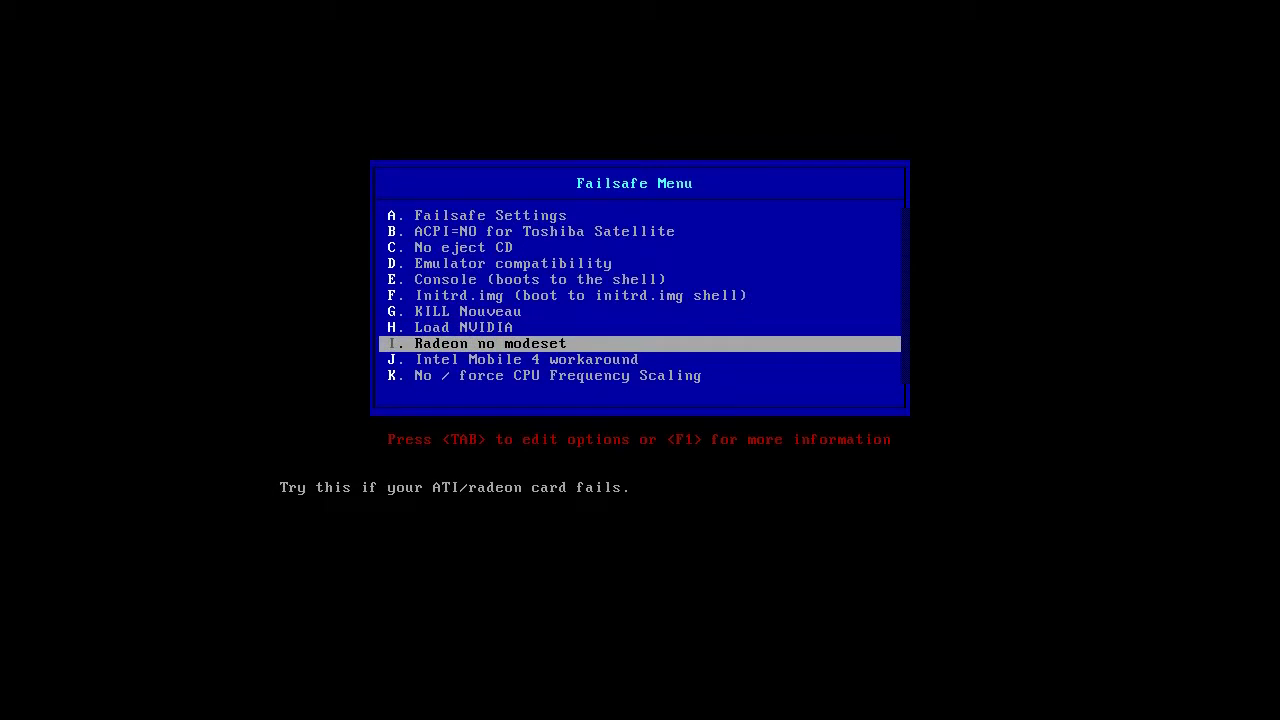
{"action": "key", "text": "Down"}
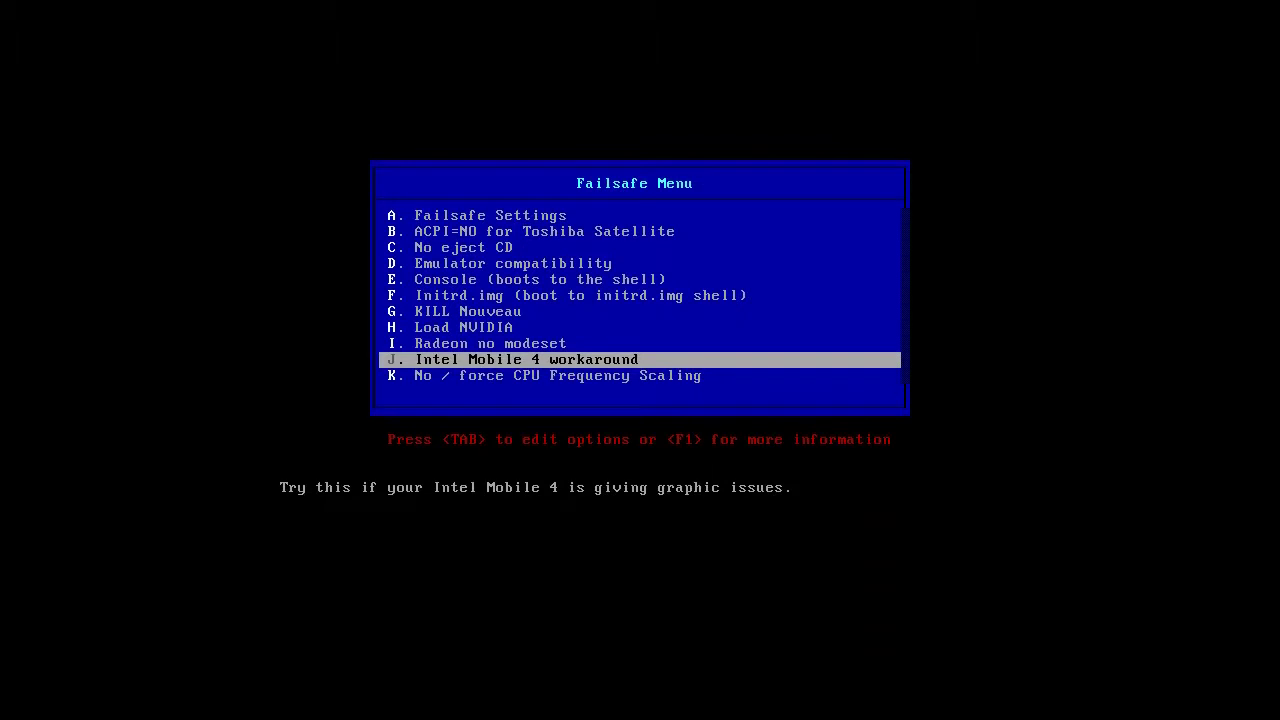
Leave the failsafe options for the main boot menu and boot into the Parted Magic desktop
{"action": "key", "text": "Escape"}
{"action": "key", "text": "Up"}
{"action": "key", "text": "Up"}
{"action": "key", "text": "Up"}
{"action": "key", "text": "Up"}
{"action": "key", "text": "Up"}
{"action": "key", "text": "Up"}
{"action": "key", "text": "Up"}
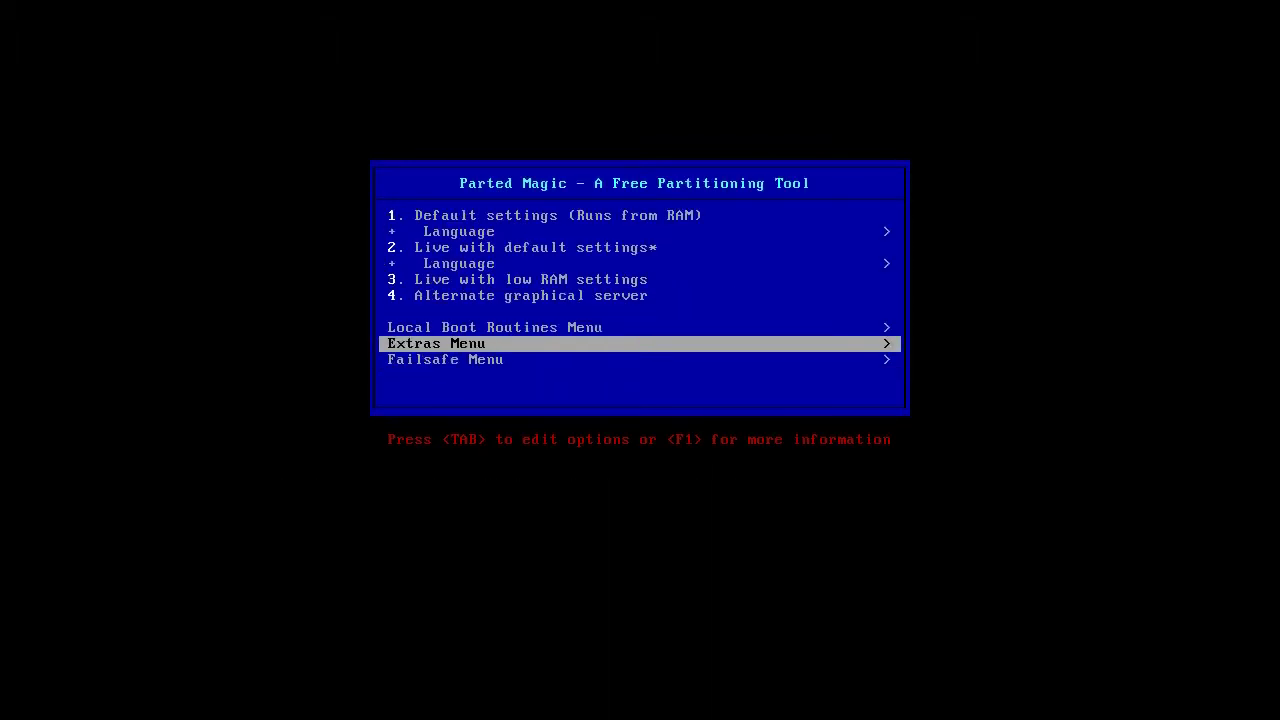
{"action": "key", "text": "Up"}
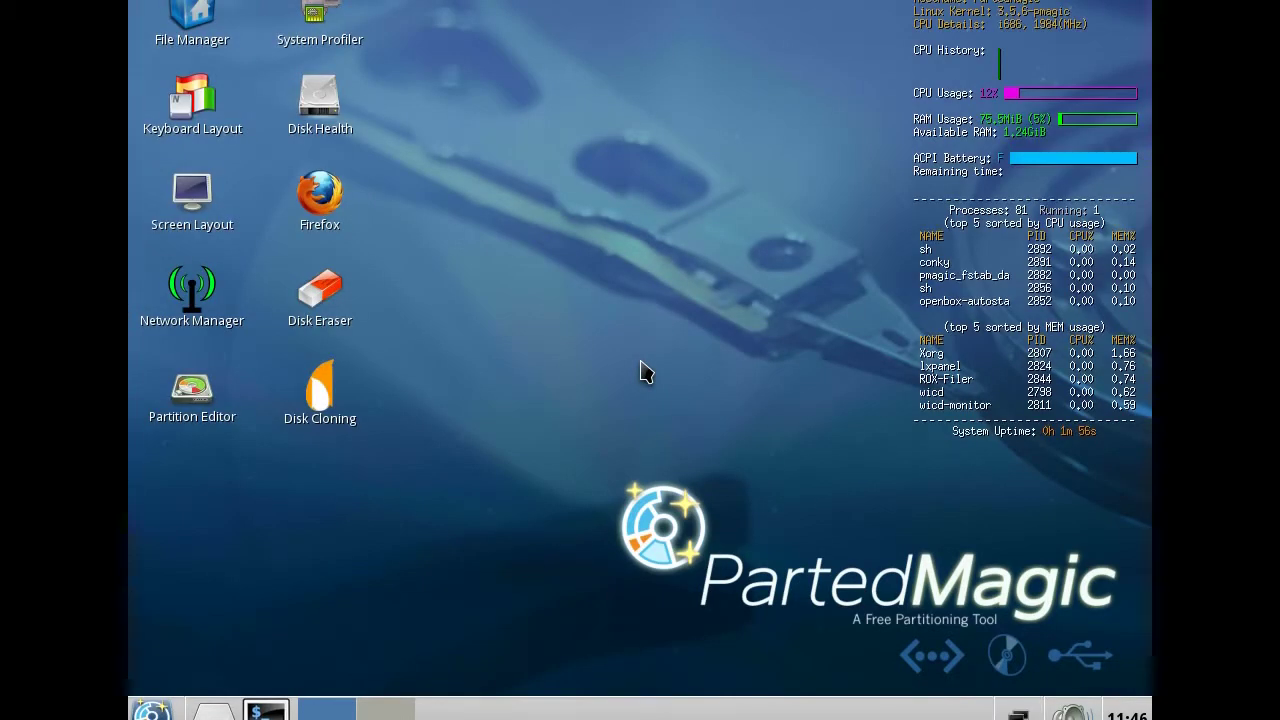
View the erase methods offered by Disk Eraser and leave it without erasing a drive
{"action": "double_click", "coordinate": [328, 308]}
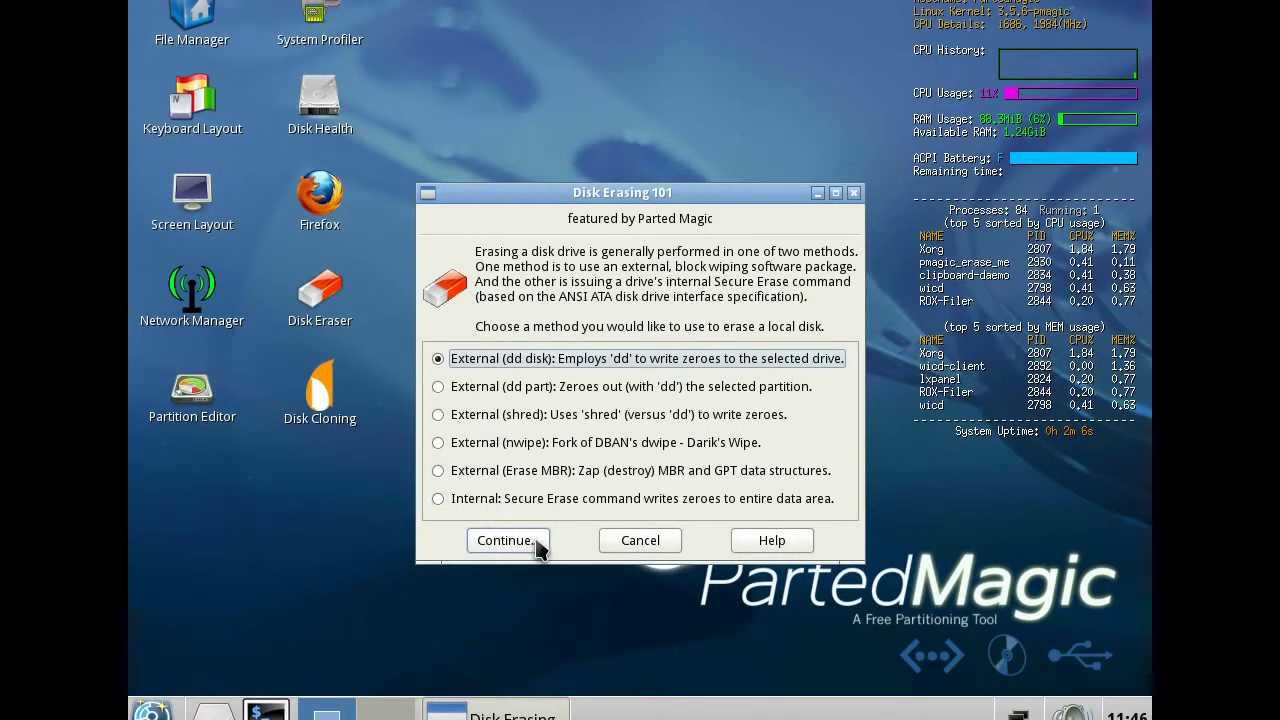
{"action": "left_click", "coordinate": [654, 550]}
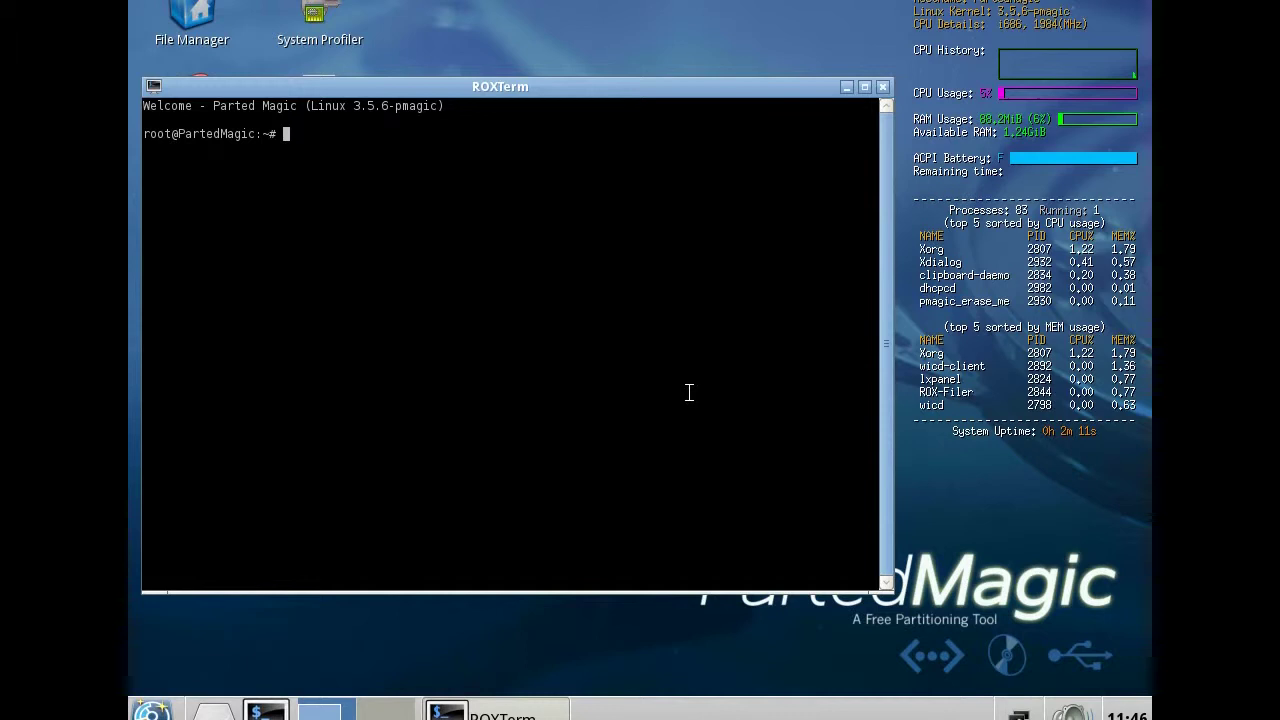
Set the non-X Window keyboard layout to de: qwertz and leave the non-X Window font at none
{"action": "left_click_drag", "start_coordinate": [534, 86], "coordinate": [716, 96]}
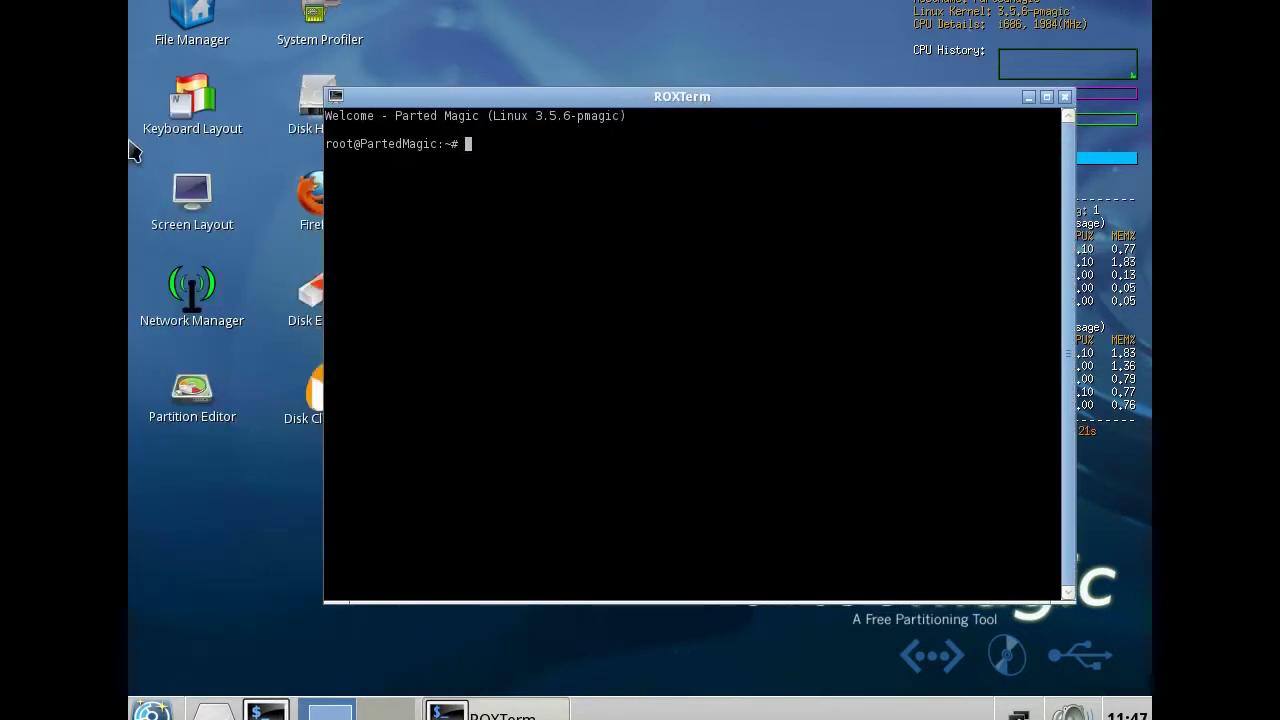
{"action": "double_click", "coordinate": [190, 98]}
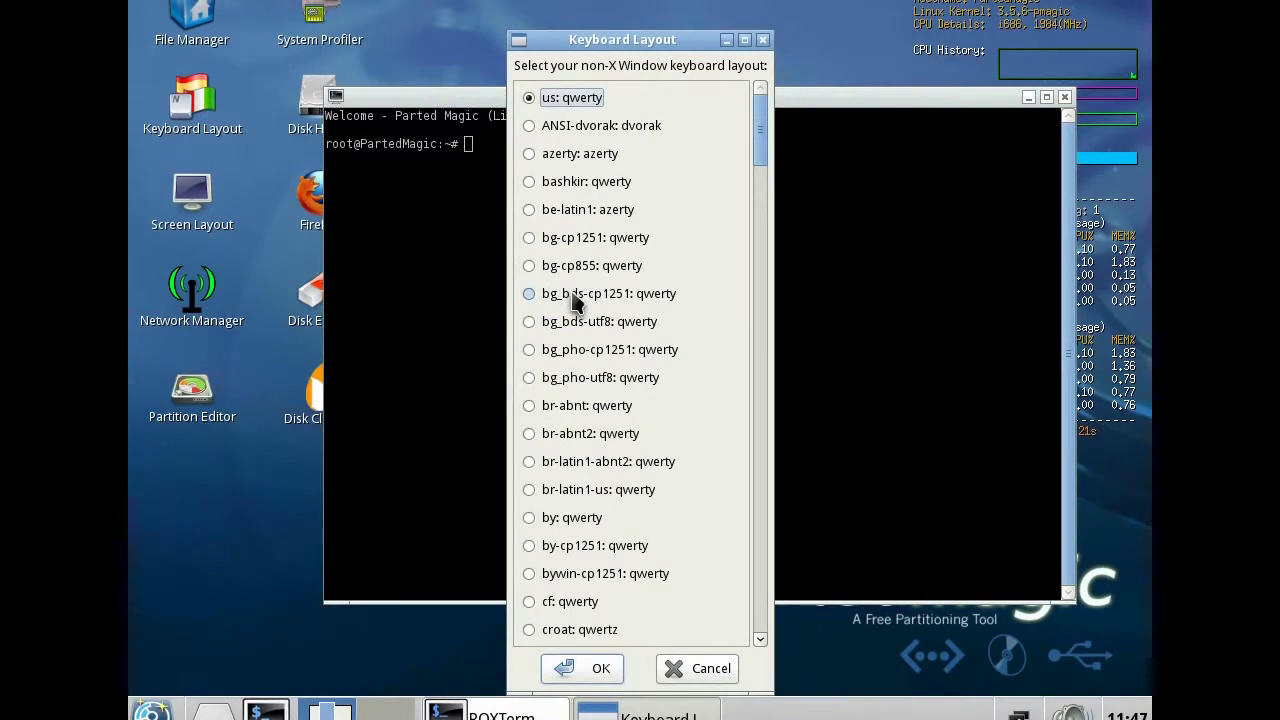
{"action": "left_click_drag", "start_coordinate": [762, 122], "coordinate": [763, 183]}
{"action": "left_click", "coordinate": [547, 418]}
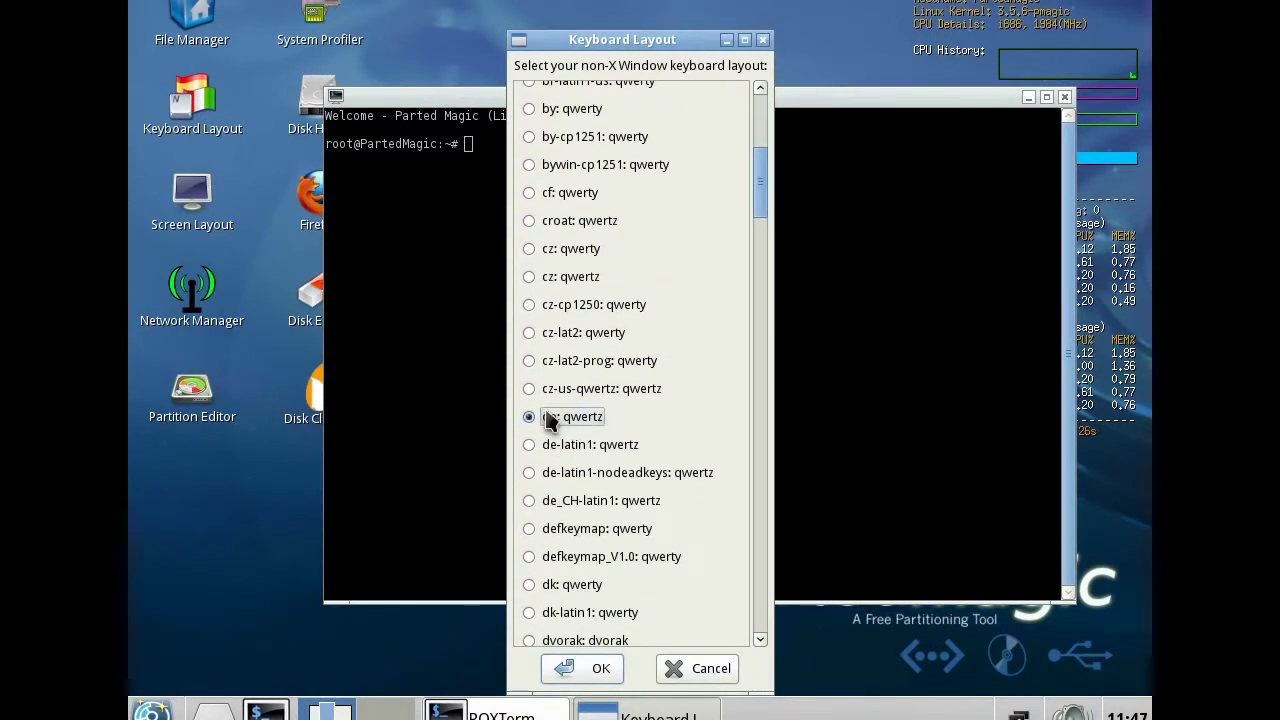
{"action": "left_click", "coordinate": [598, 667]}
{"action": "left_click", "coordinate": [590, 668]}
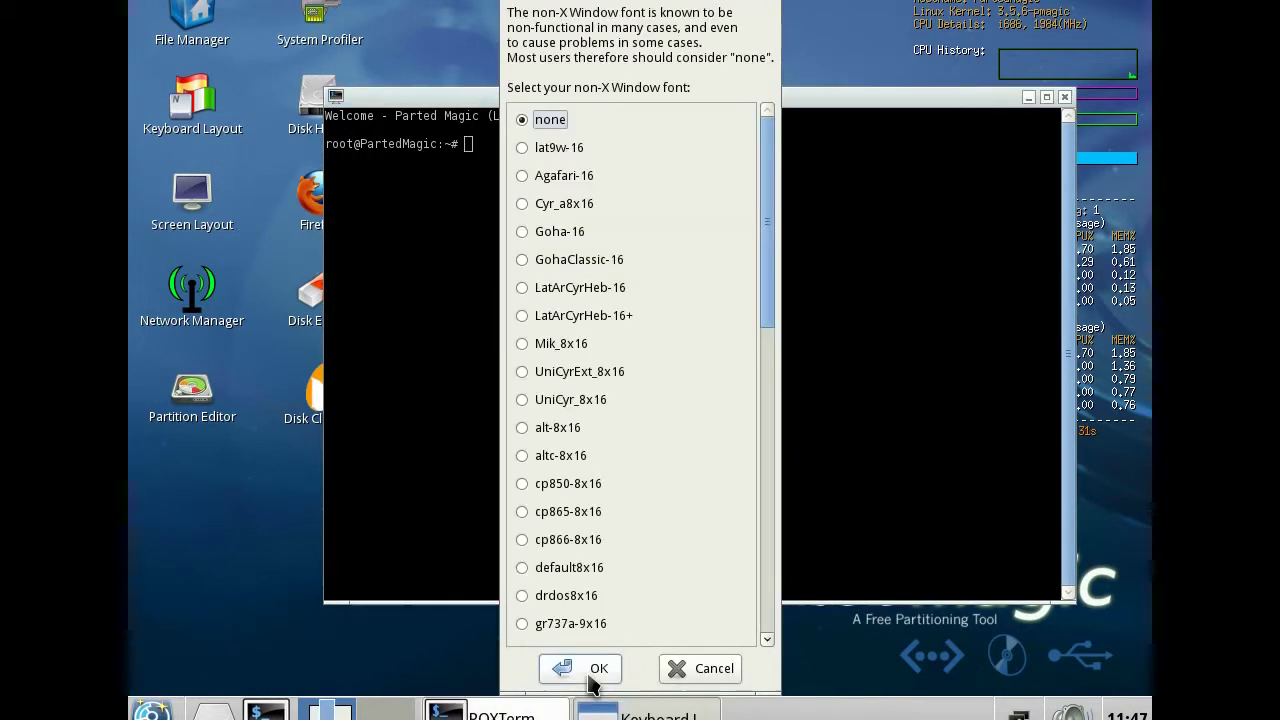
{"action": "left_click", "coordinate": [589, 672]}
{"action": "left_click", "coordinate": [565, 517]}
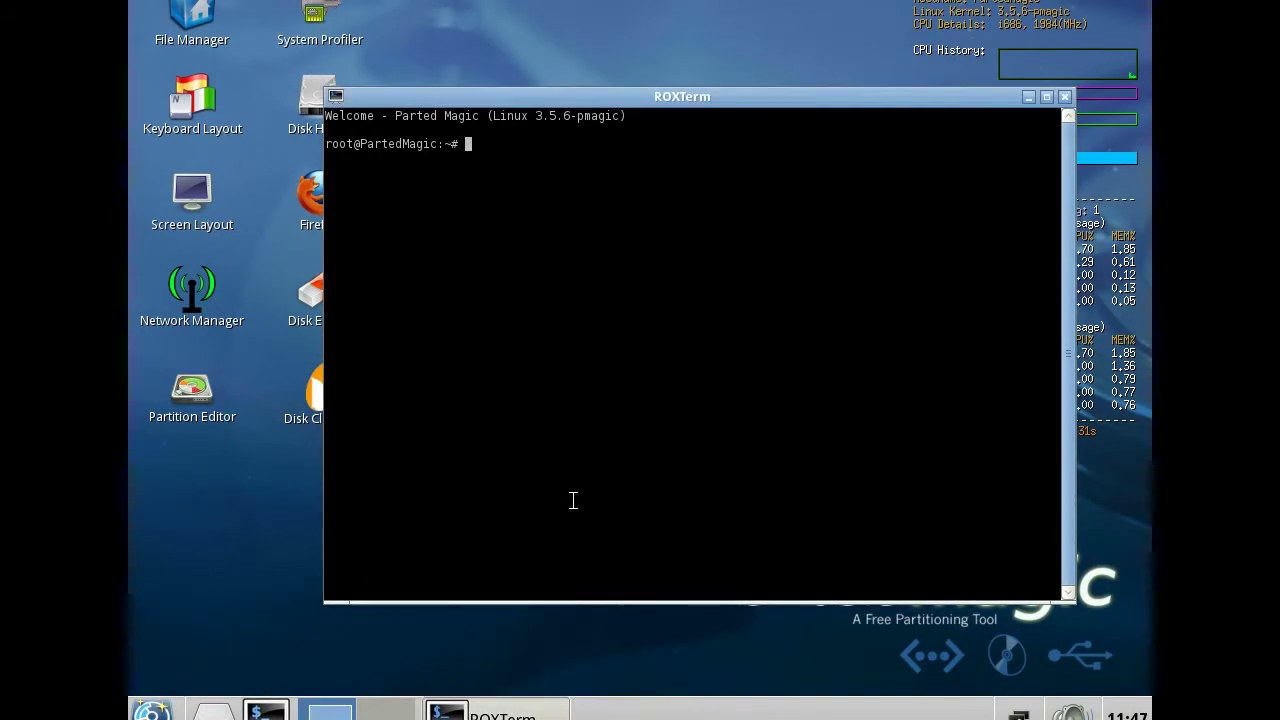
Enter the command "sudo shred /dev/sda -v -f" in the terminal without running it, and close the terminal
{"action": "type", "text": "sudo shred "}
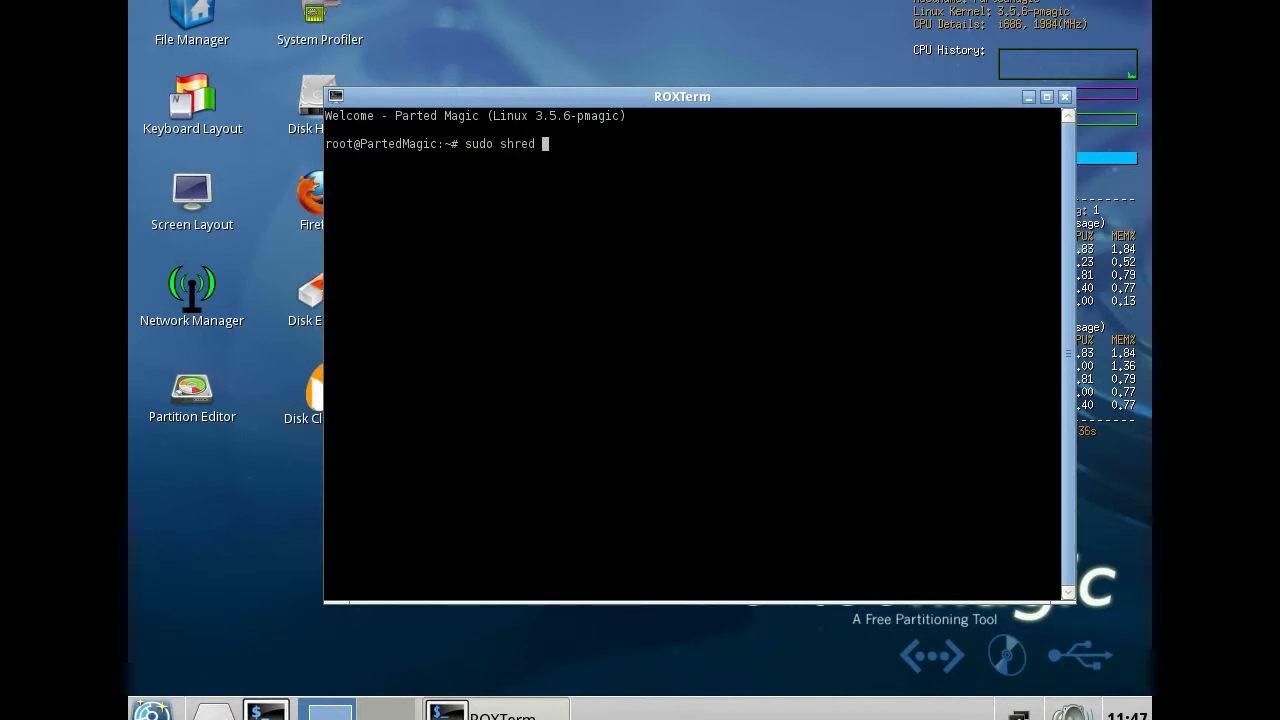
{"action": "type", "text": "/dev/sda -v -"}
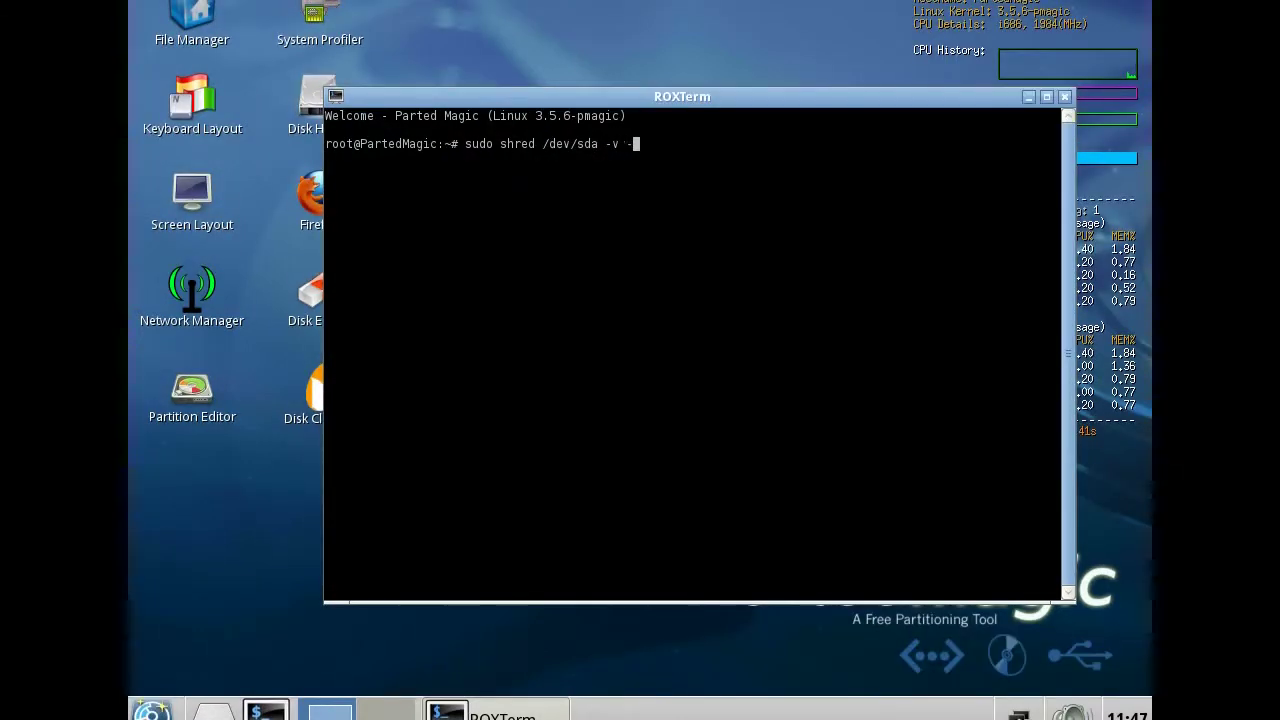
{"action": "type", "text": "f"}
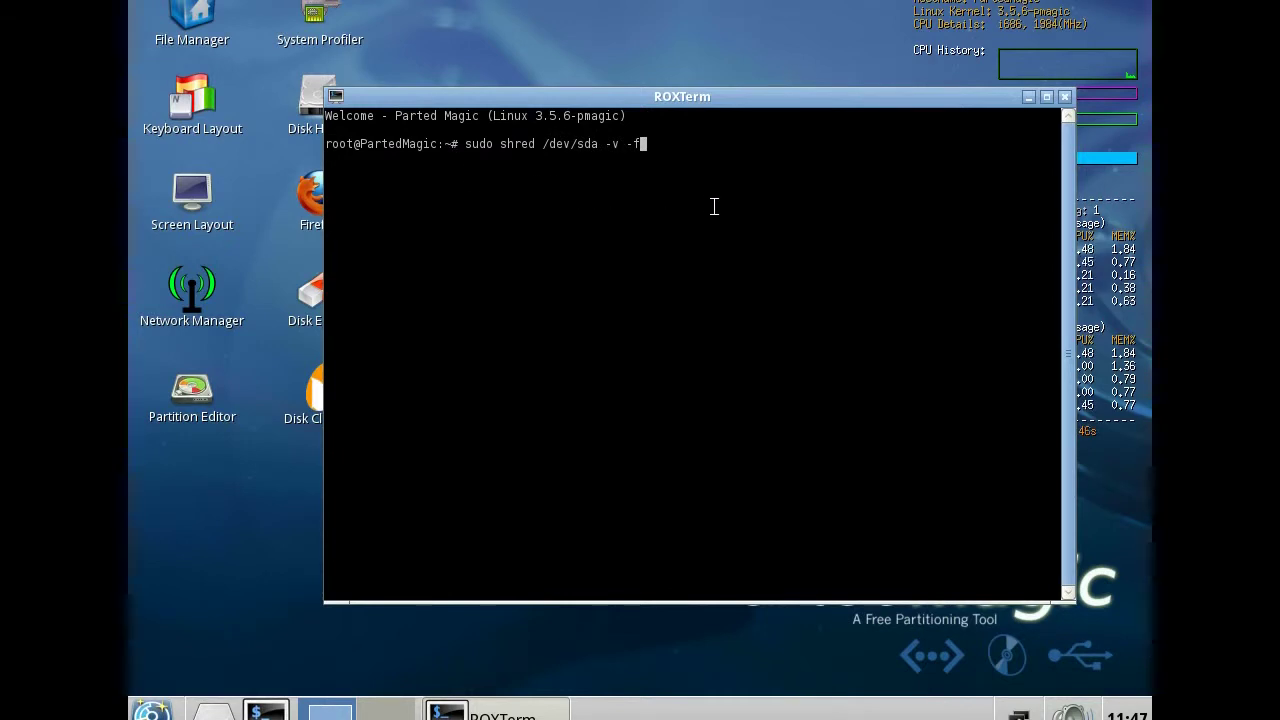
{"action": "left_click", "coordinate": [1065, 98]}
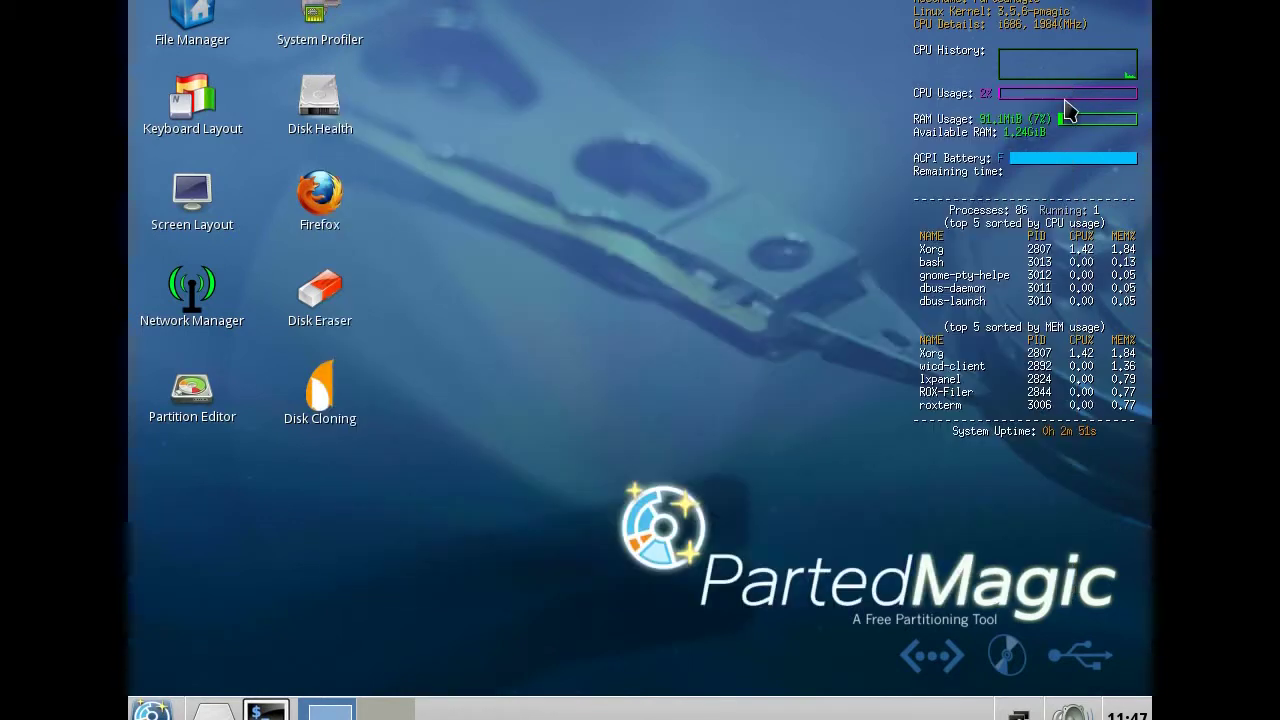
Examine the computer summary and the processor details in System Profiler, and close it
{"action": "double_click", "coordinate": [320, 22]}
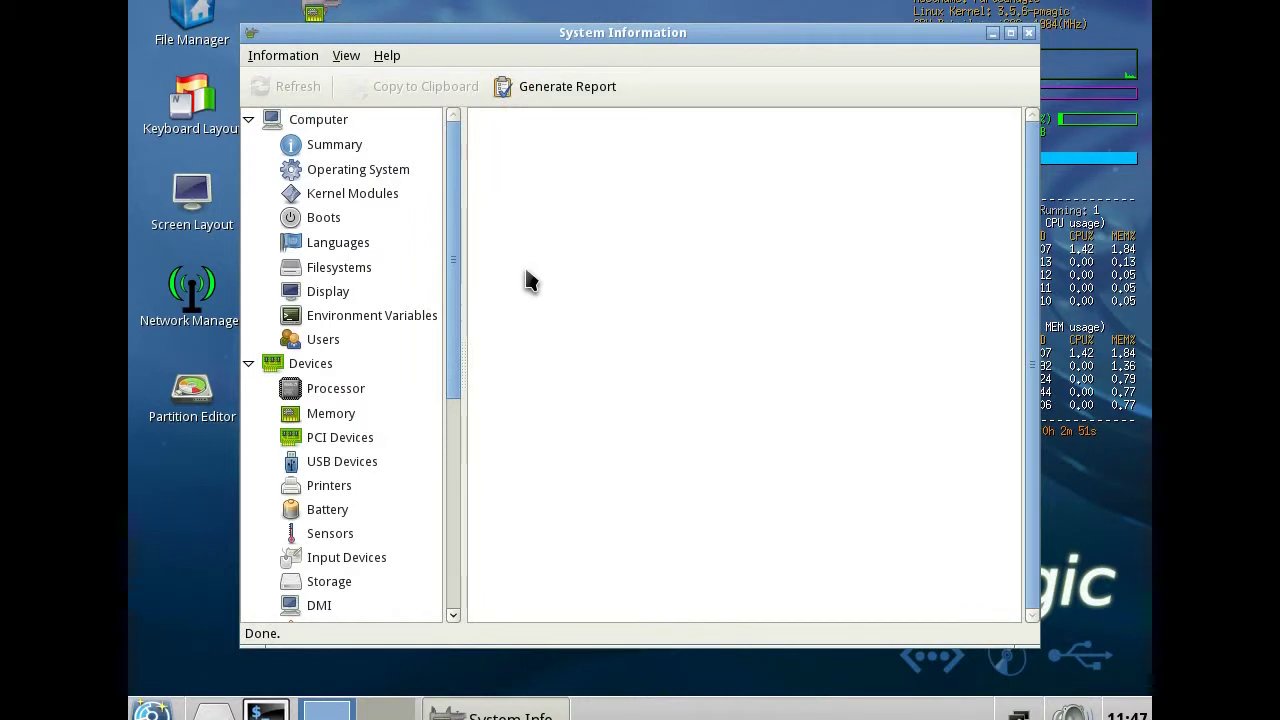
{"action": "left_click", "coordinate": [343, 147]}
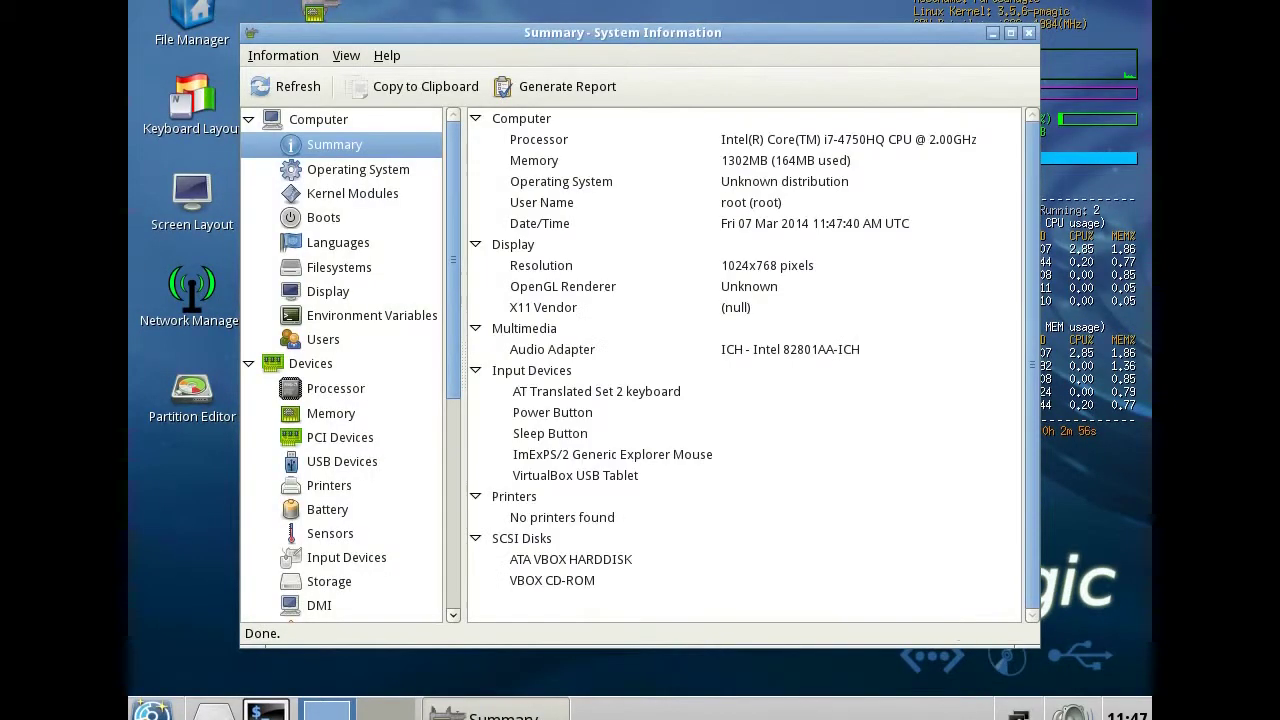
{"action": "left_click", "coordinate": [322, 390]}
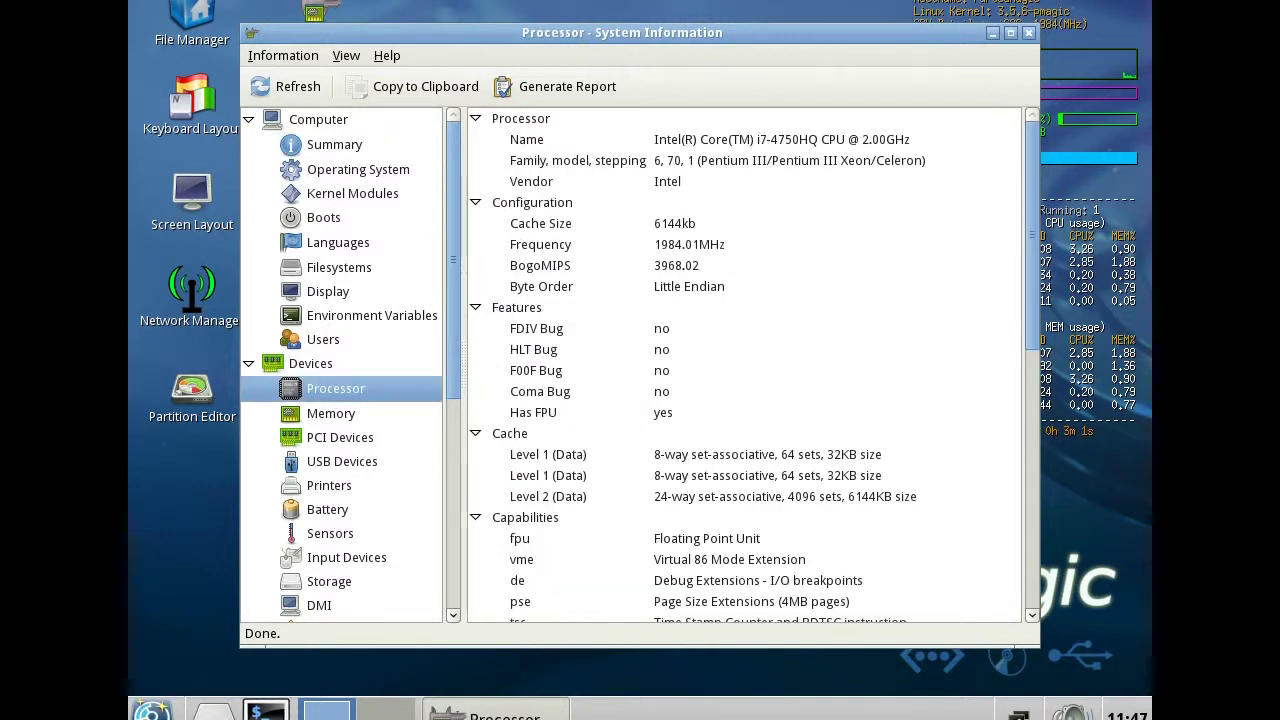
{"action": "scroll", "coordinate": [1030, 278], "scroll_direction": "down", "scroll_amount": 3}
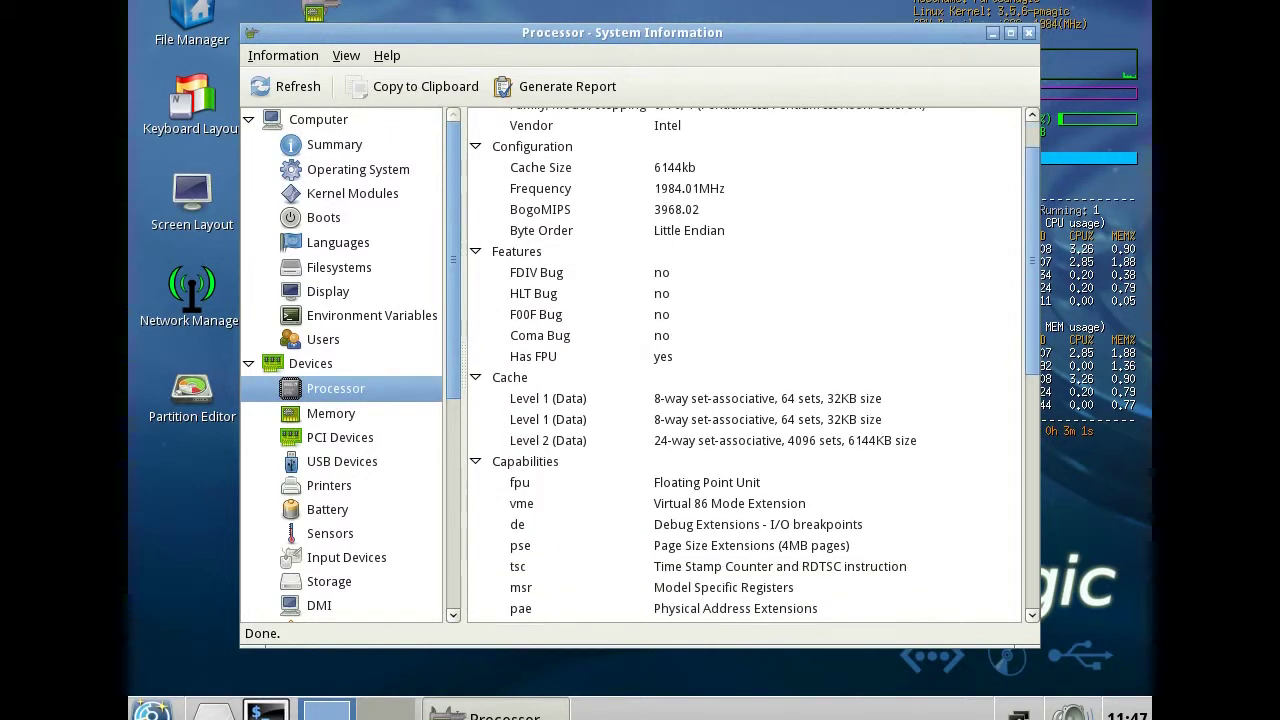
{"action": "scroll", "coordinate": [634, 314], "scroll_direction": "down", "scroll_amount": 3}
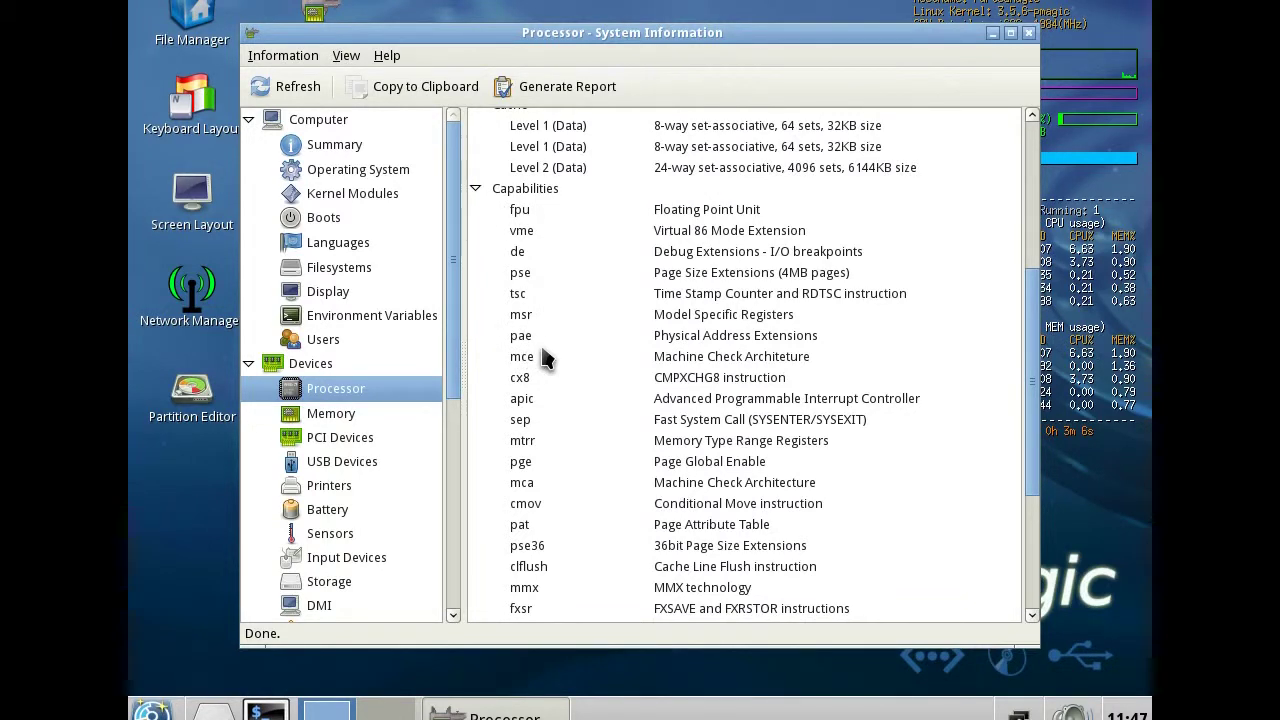
{"action": "left_click", "coordinate": [1029, 36]}
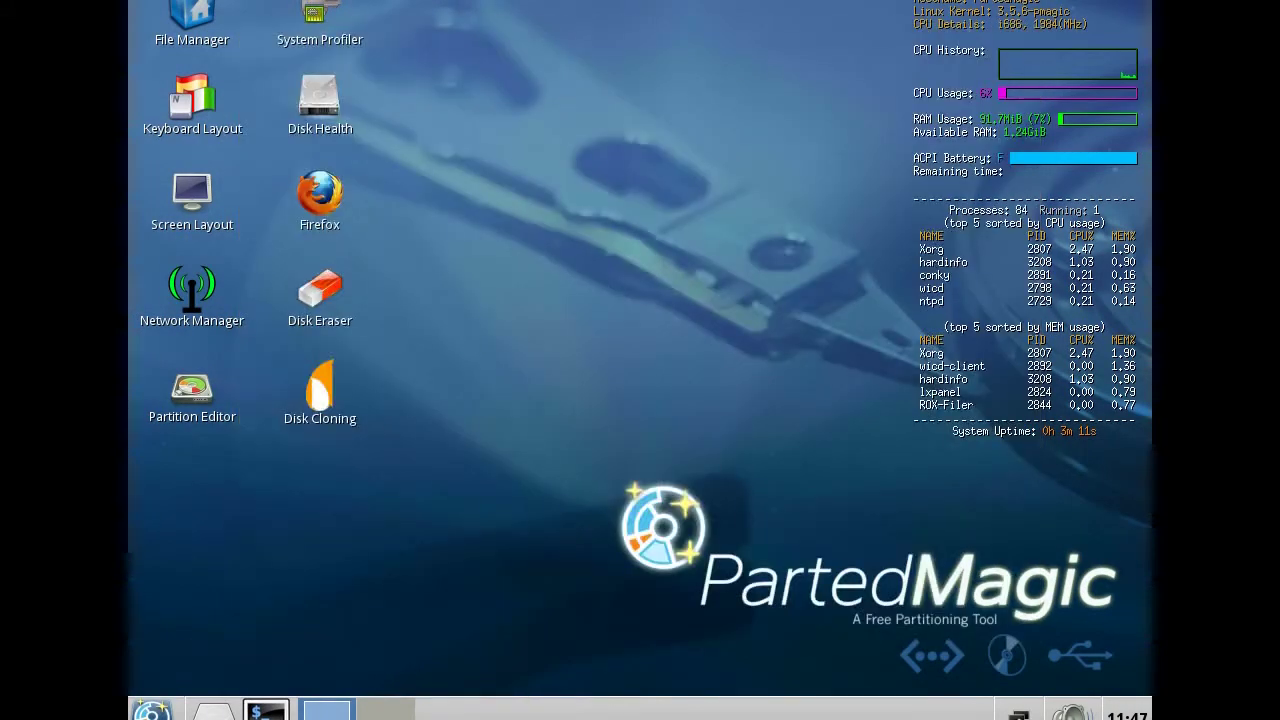
Start Clonezilla for disk cloning in device-image mode and choose local_dev as the image location
{"action": "double_click", "coordinate": [330, 397]}
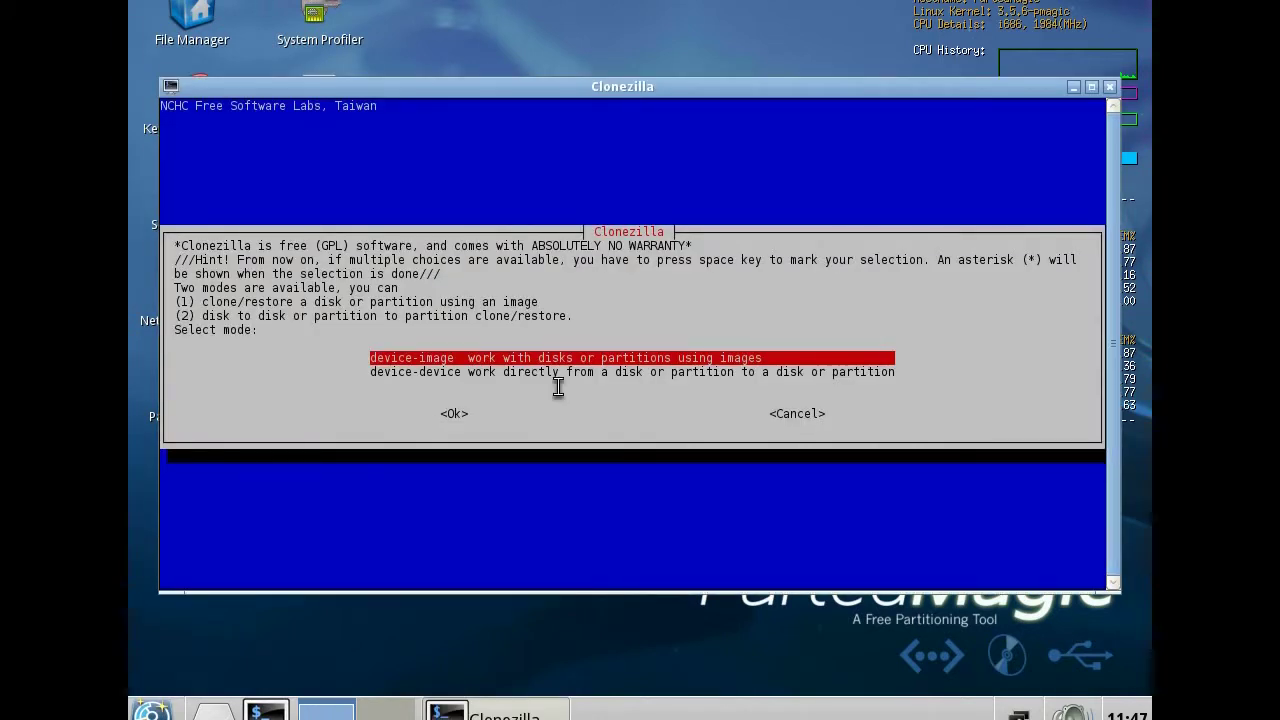
{"action": "key", "text": "Return"}
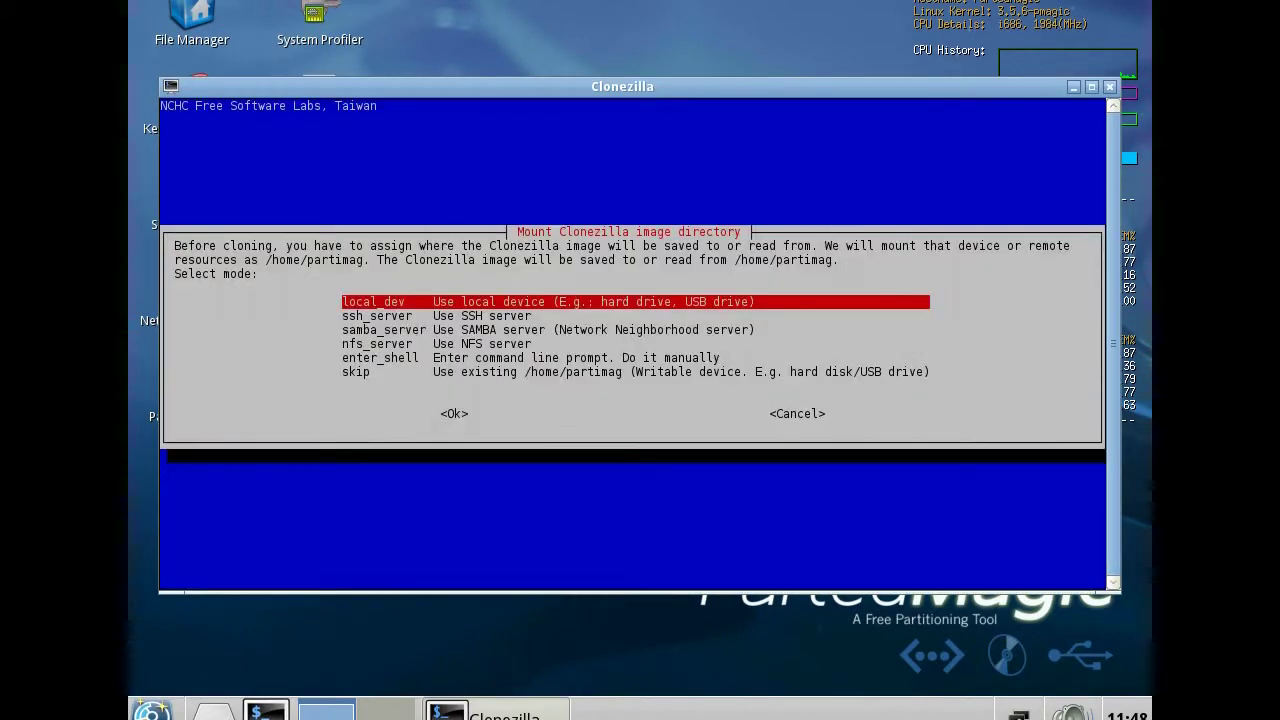
{"action": "key", "text": "Down"}
{"action": "key", "text": "Down"}
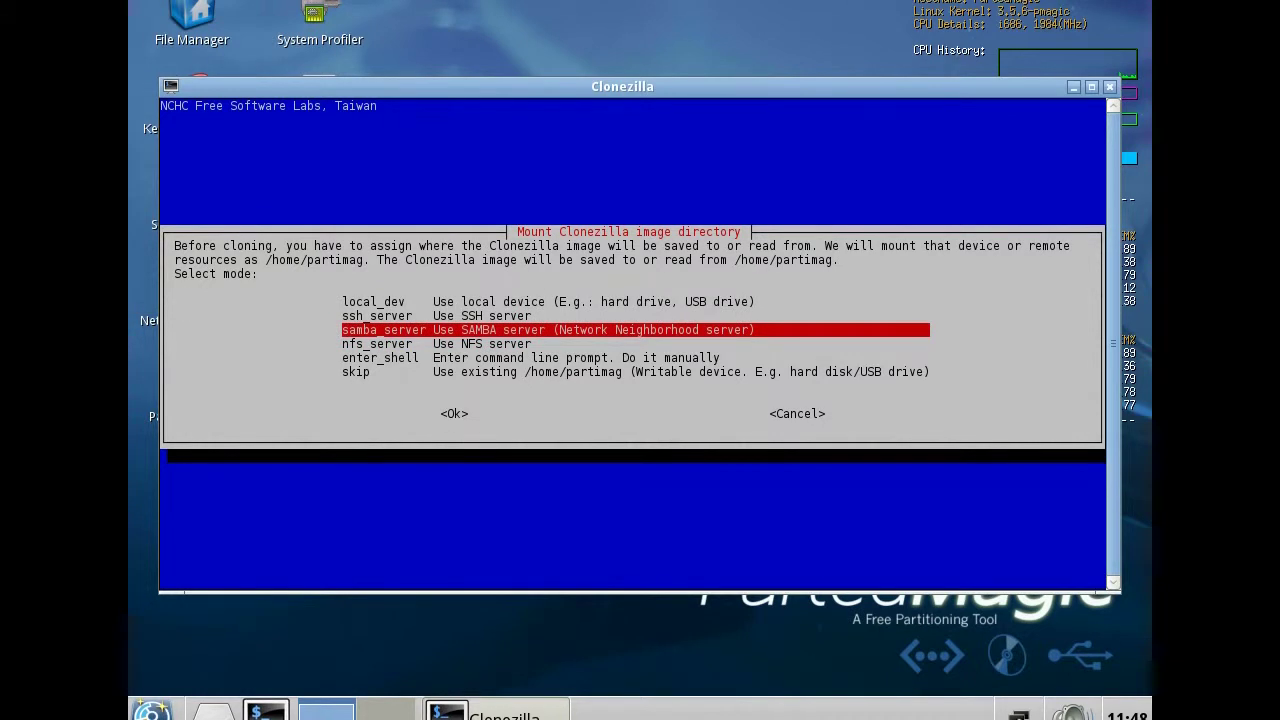
{"action": "key", "text": "Up"}
{"action": "key", "text": "Up"}
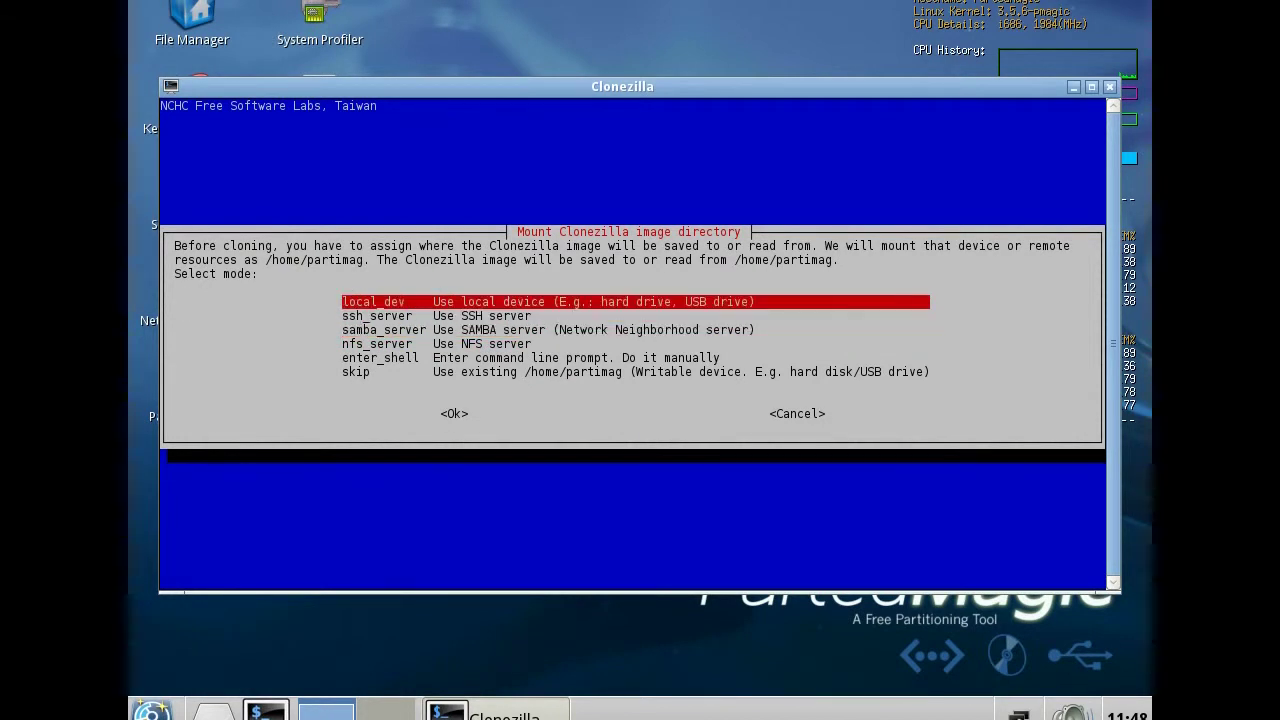
{"action": "key", "text": "Return"}
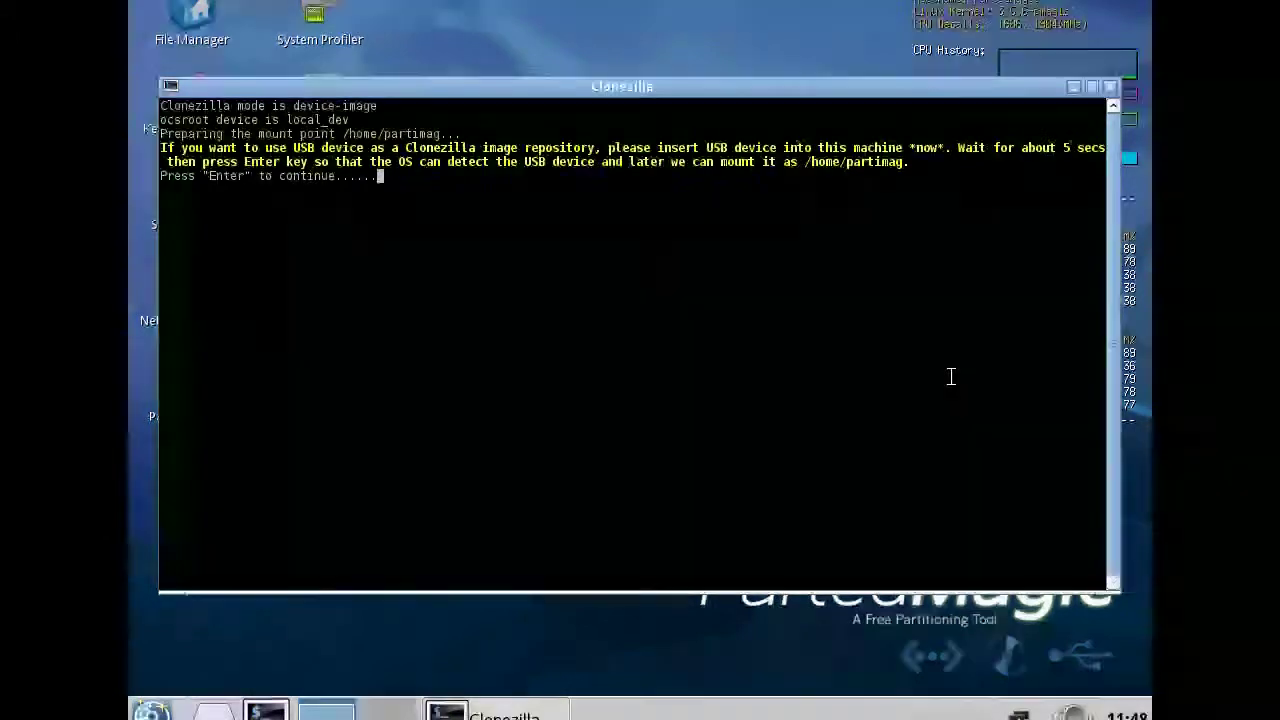
Mount the 120GB NTFS partition sdb1 as the Clonezilla image repository, using its top directory
{"action": "key", "text": "Return"}
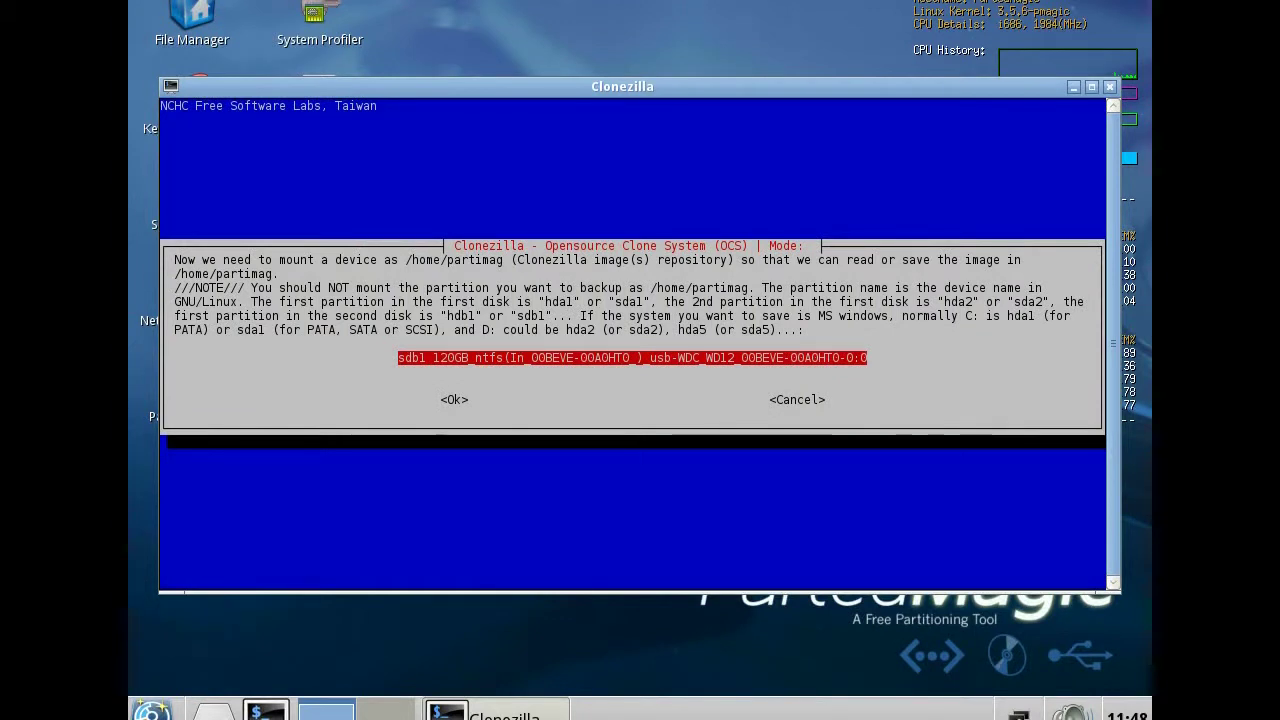
{"action": "key", "text": "Return"}
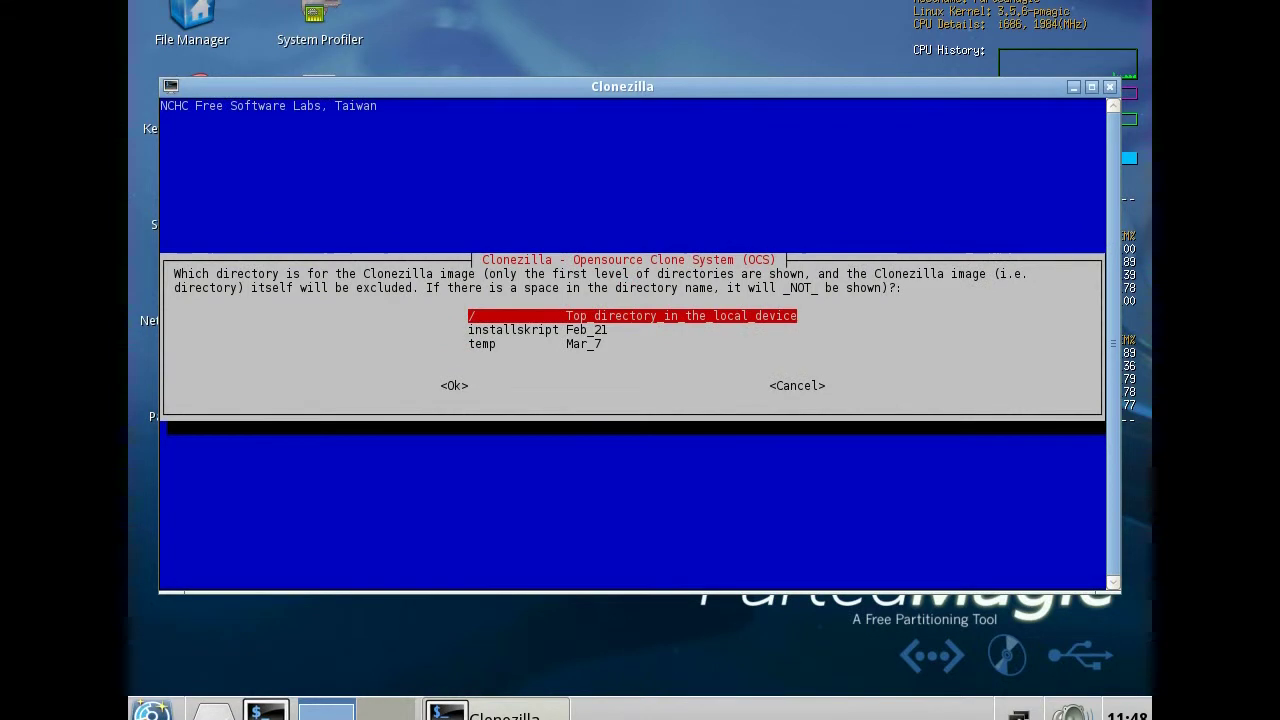
{"action": "key", "text": "Return"}
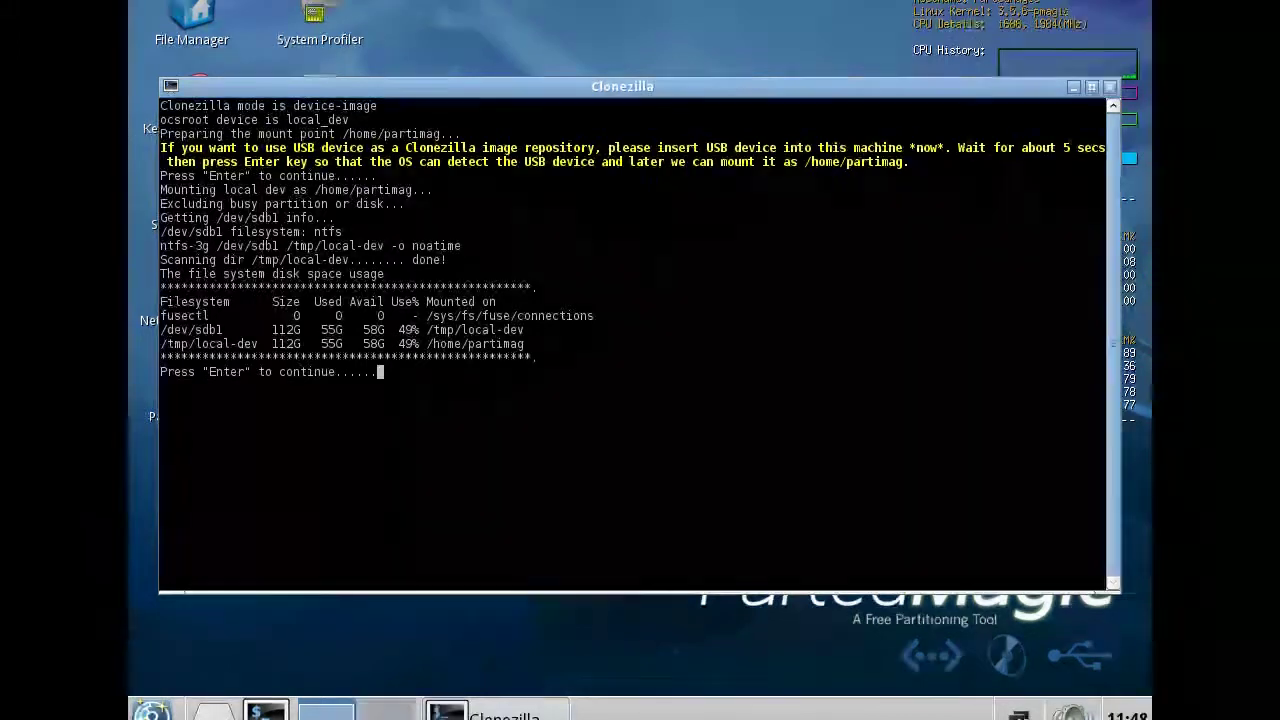
{"action": "key", "text": "Return"}
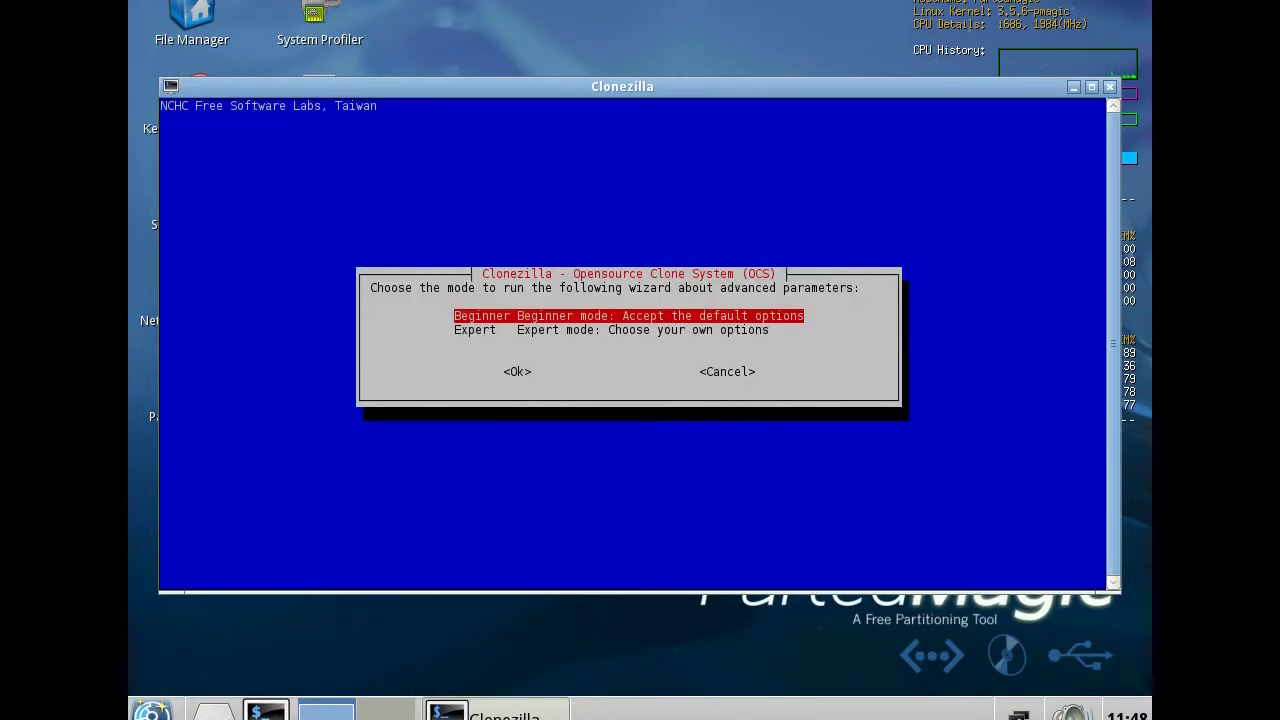
In Expert mode, set up a restoredisk job that restores the PAE32 image to target disk sda
{"action": "key", "text": "Down"}
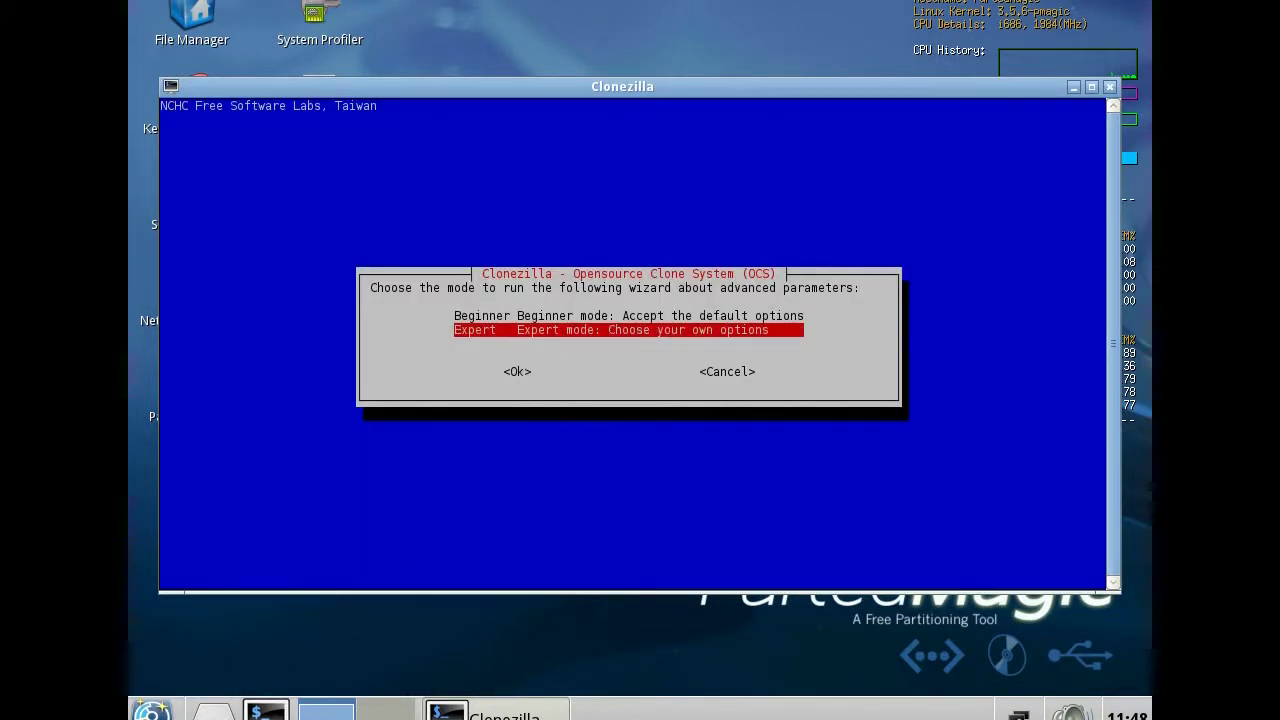
{"action": "key", "text": "Return"}
{"action": "key", "text": "Down"}
{"action": "key", "text": "Down"}
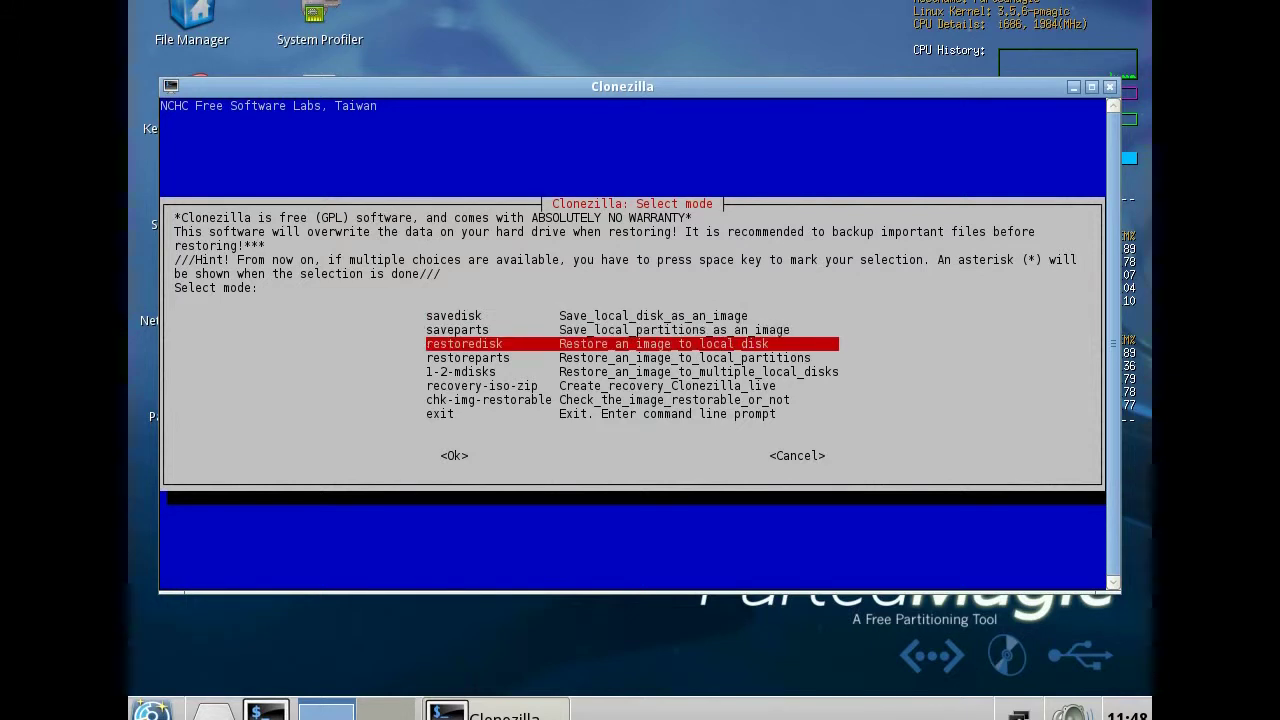
{"action": "key", "text": "Return"}
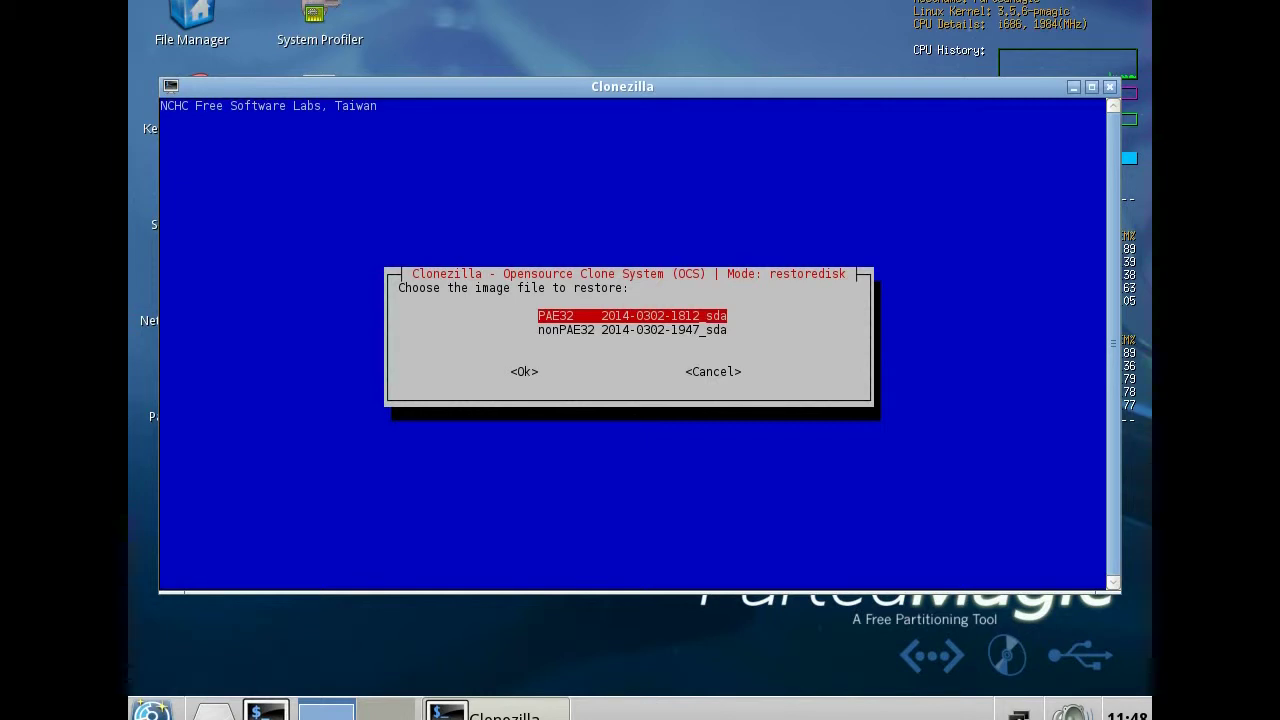
{"action": "key", "text": "Return"}
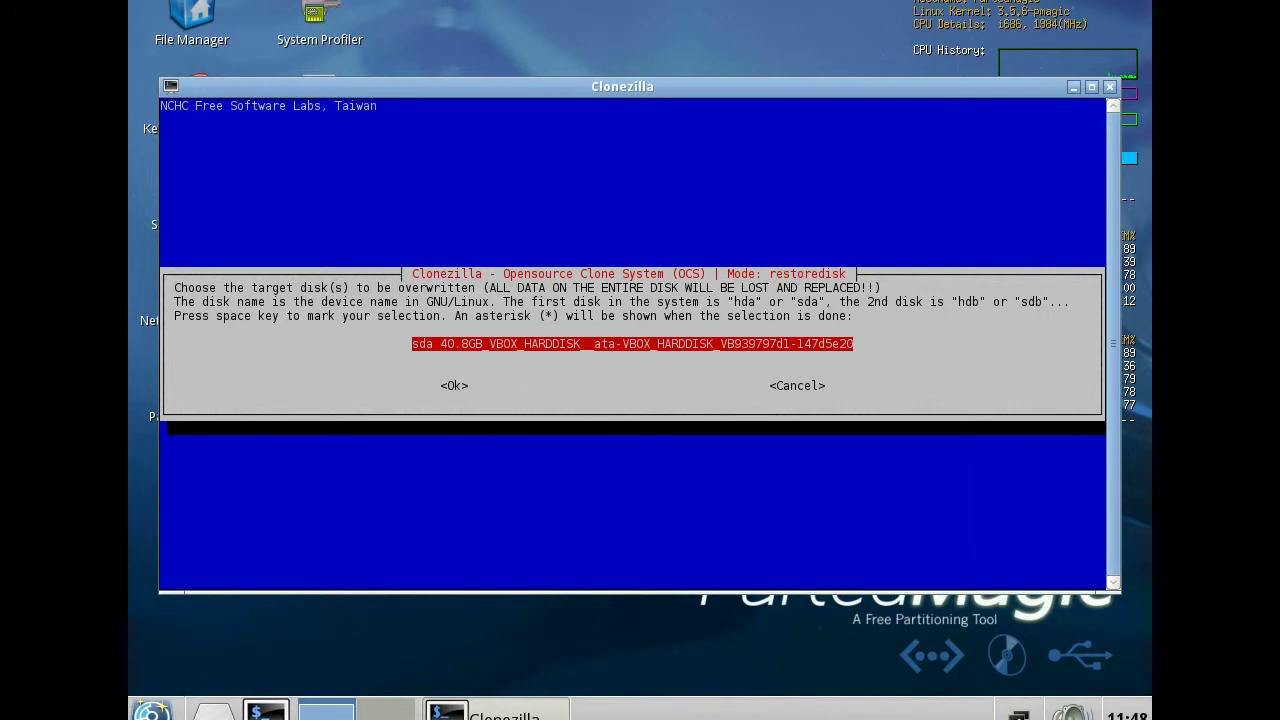
{"action": "key", "text": "Return"}
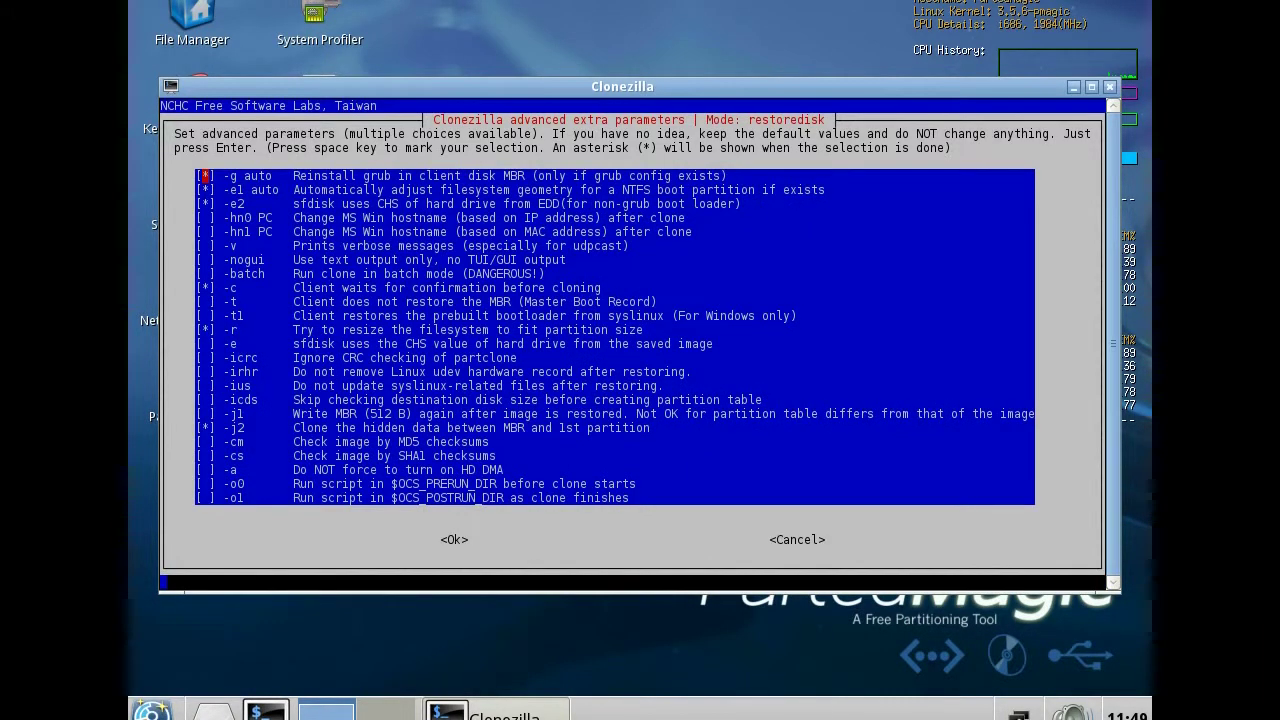
Enable the -icds parameter to skip checking the destination disk size, and keep the other advanced parameters at their defaults
{"action": "key", "text": "Down"}
{"action": "key", "text": "Down"}
{"action": "key", "text": "Down"}
{"action": "key", "text": "Down"}
{"action": "key", "text": "Down"}
{"action": "key", "text": "Down"}
{"action": "key", "text": "Down"}
{"action": "key", "text": "Down"}
{"action": "key", "text": "Down"}
{"action": "key", "text": "Down"}
{"action": "key", "text": "Down"}
{"action": "key", "text": "Down"}
{"action": "key", "text": "Down"}
{"action": "key", "text": "Down"}
{"action": "key", "text": "Down"}
{"action": "key", "text": "Down"}
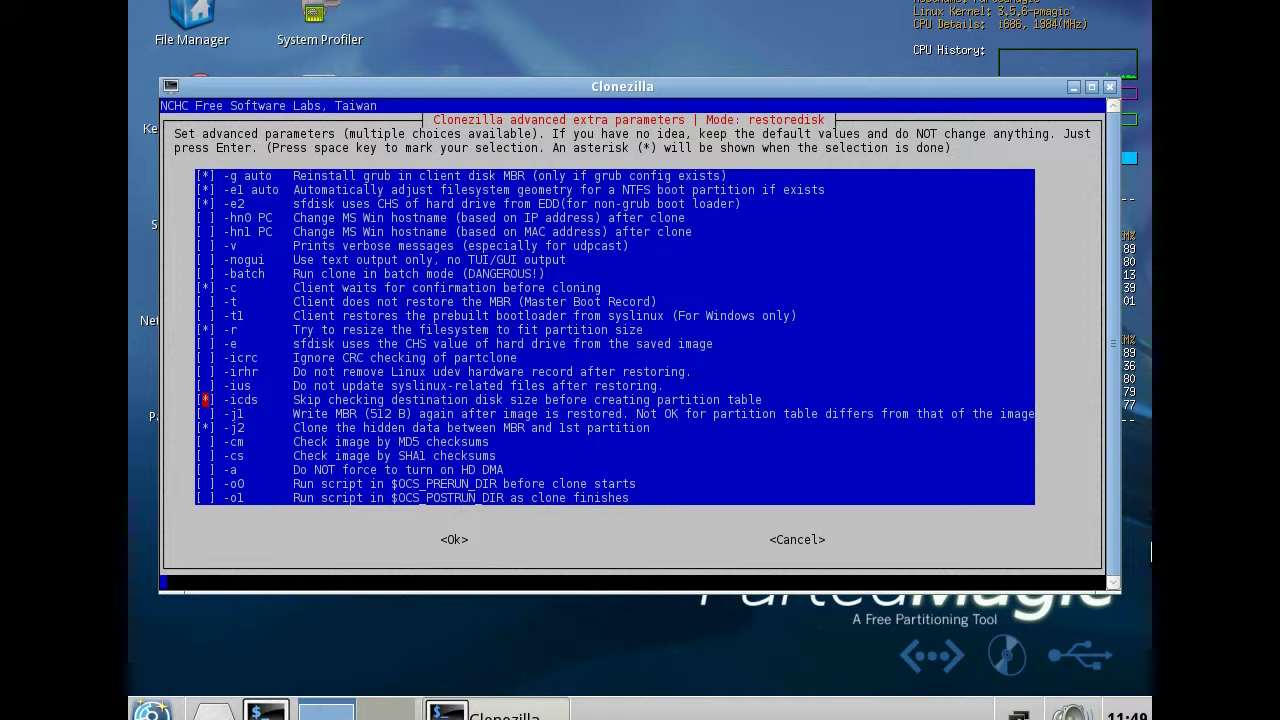
{"action": "key", "text": "Return"}
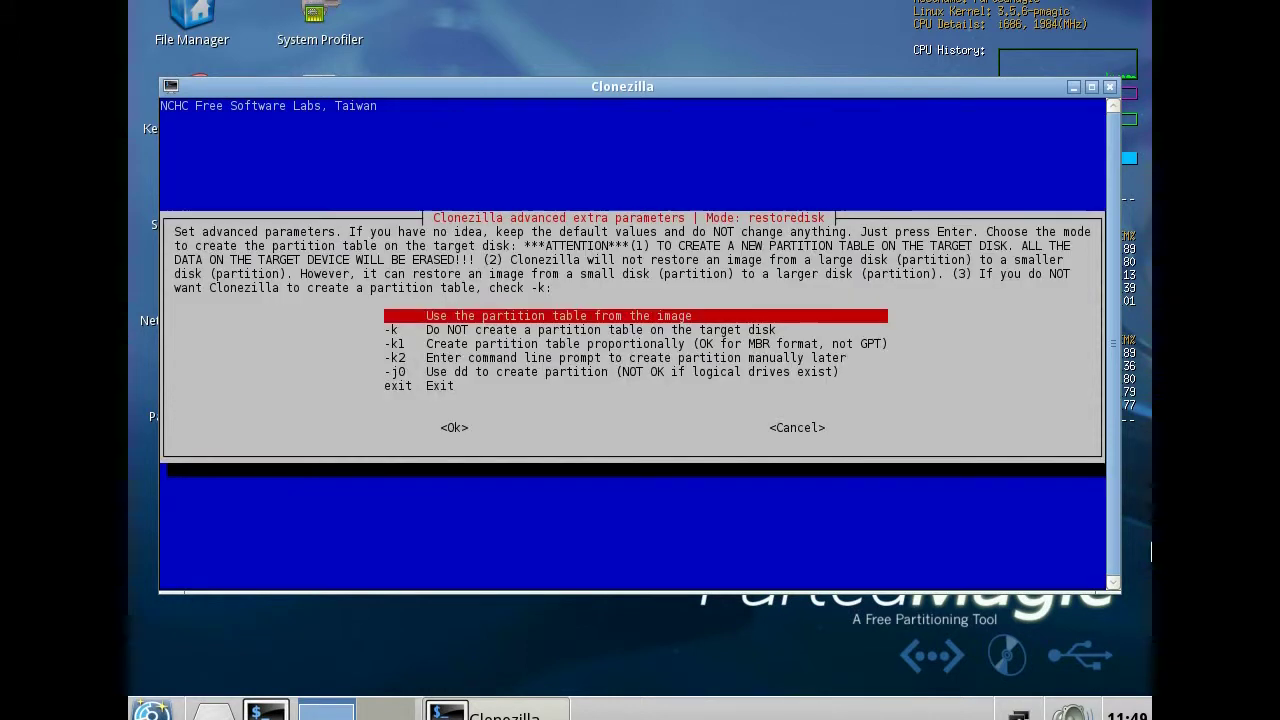
Run the restore onto sda using the partition table from the image and the -p true finish action, accepting both overwrite confirmations
{"action": "key", "text": "Return"}
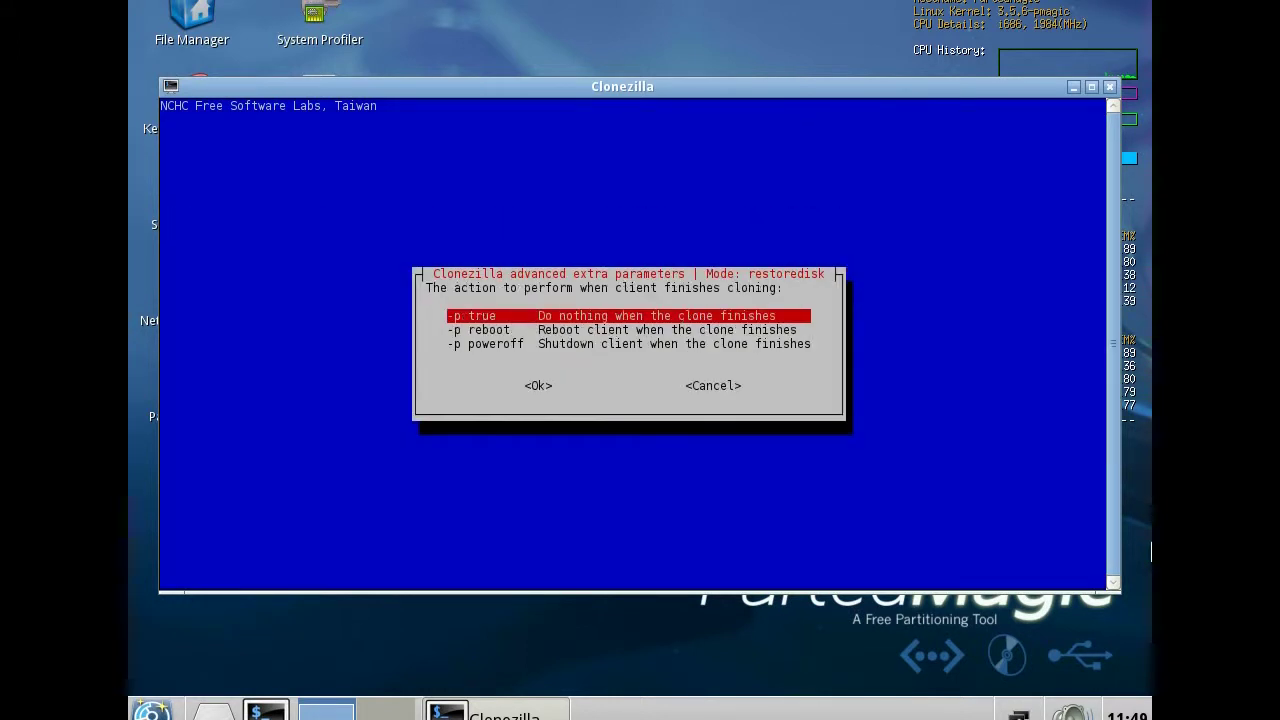
{"action": "key", "text": "Return"}
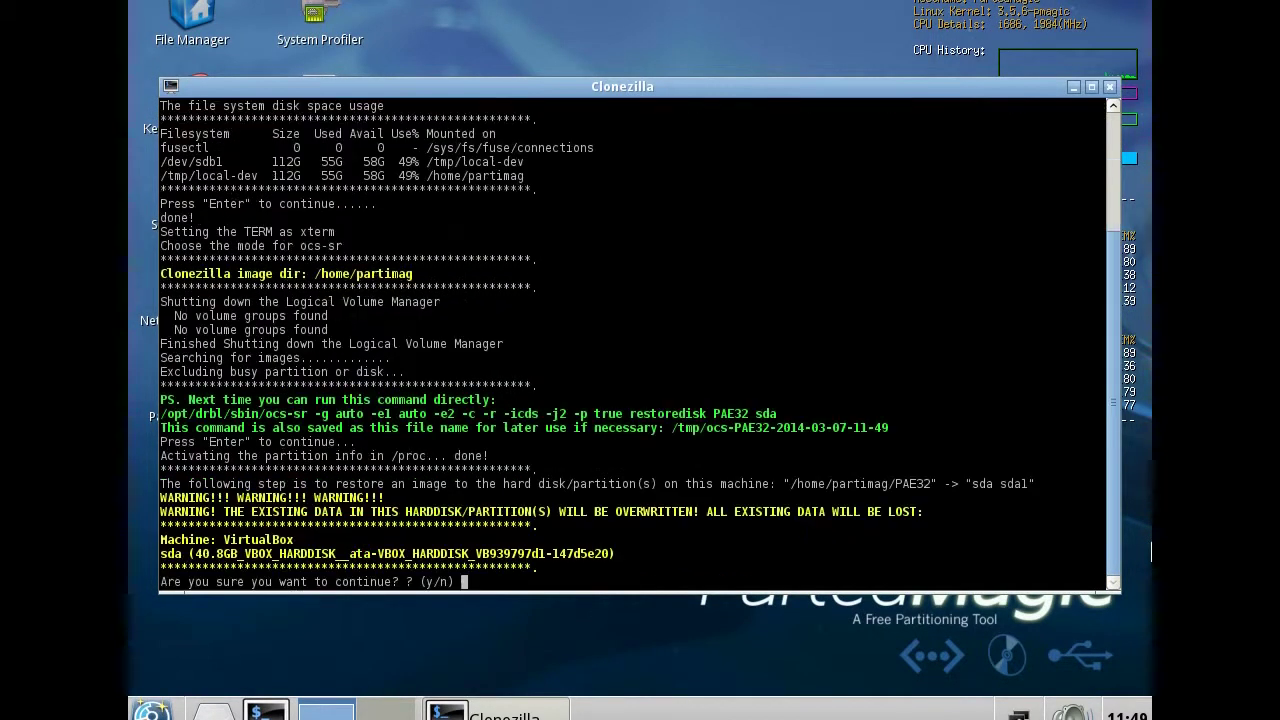
{"action": "type", "text": "y"}
{"action": "key", "text": "Return"}
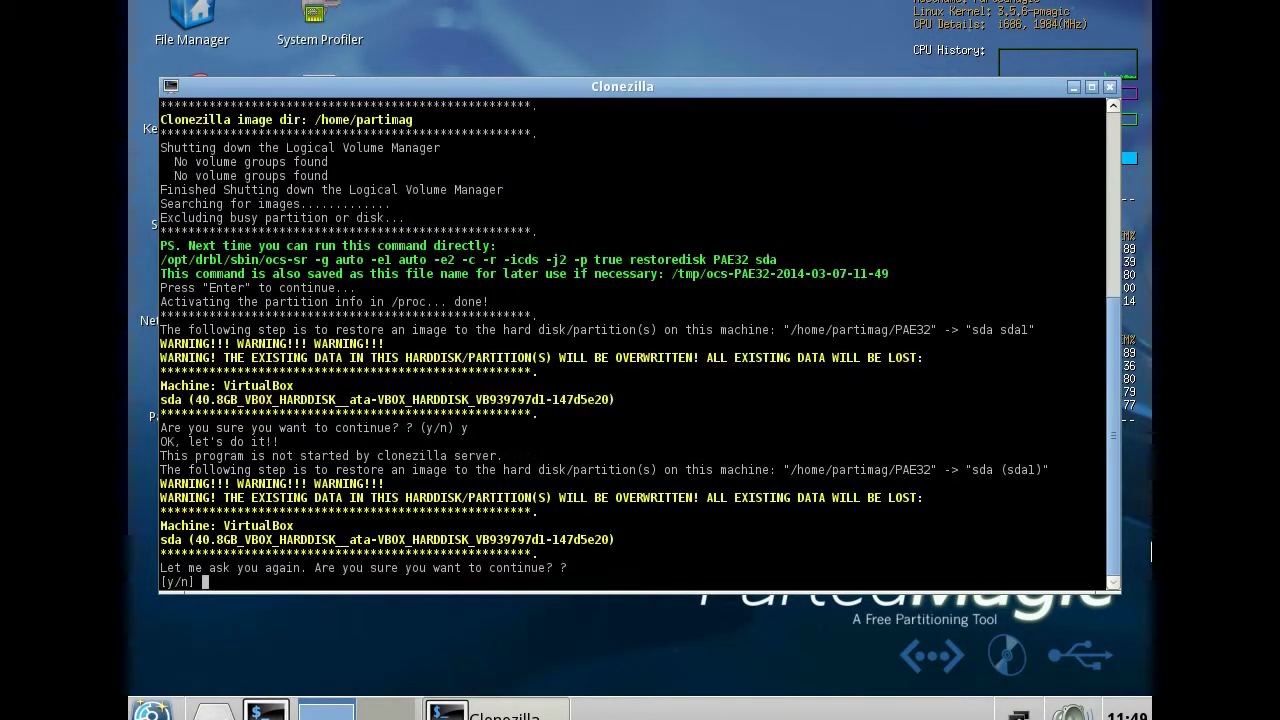
{"action": "type", "text": "y"}
{"action": "key", "text": "Return"}
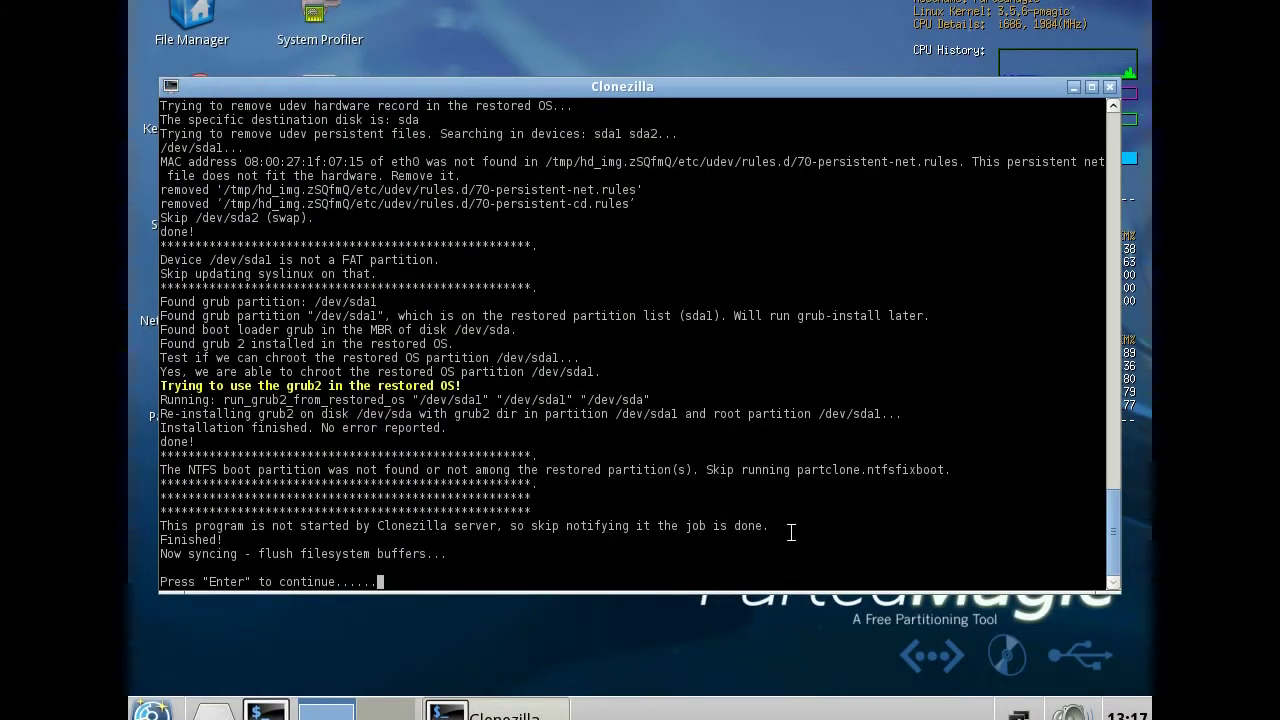
{"action": "key", "text": "Return"}
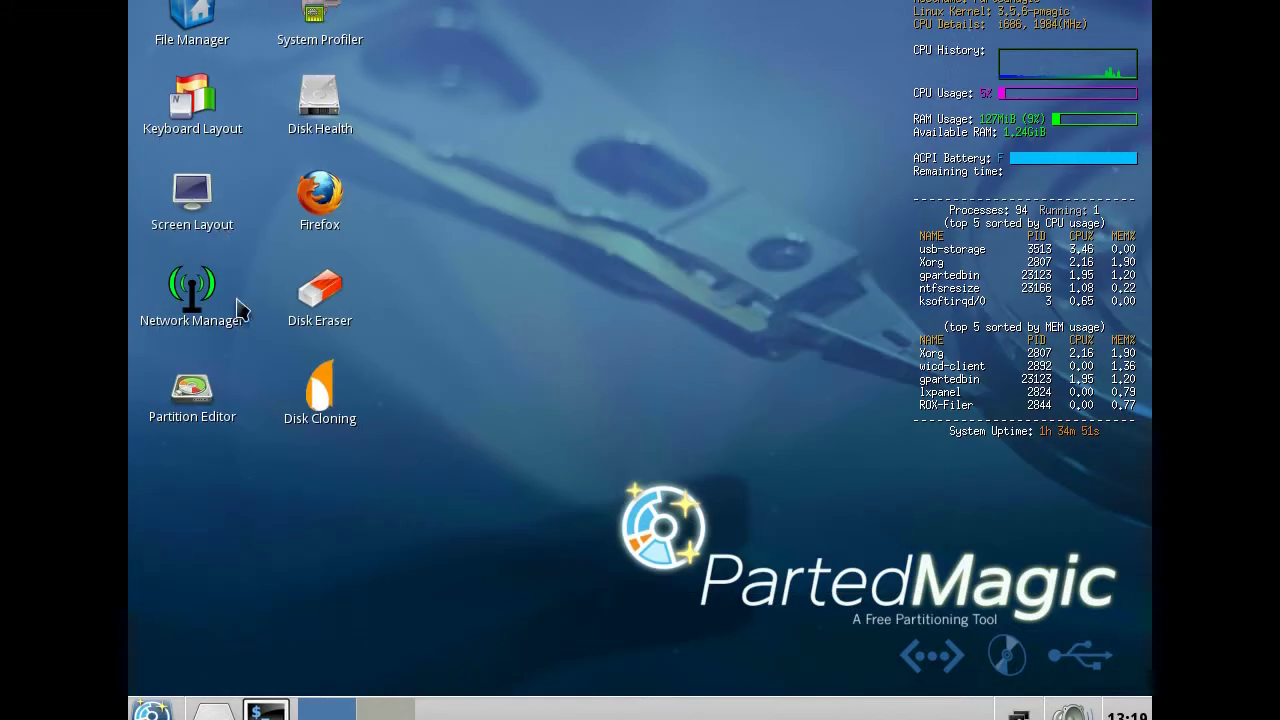
In the partition editor, queue resizing swap partition /dev/sda2 to 1250 MiB and moving it to leave 0 MiB of free space following
{"action": "left_click", "coordinate": [201, 404]}
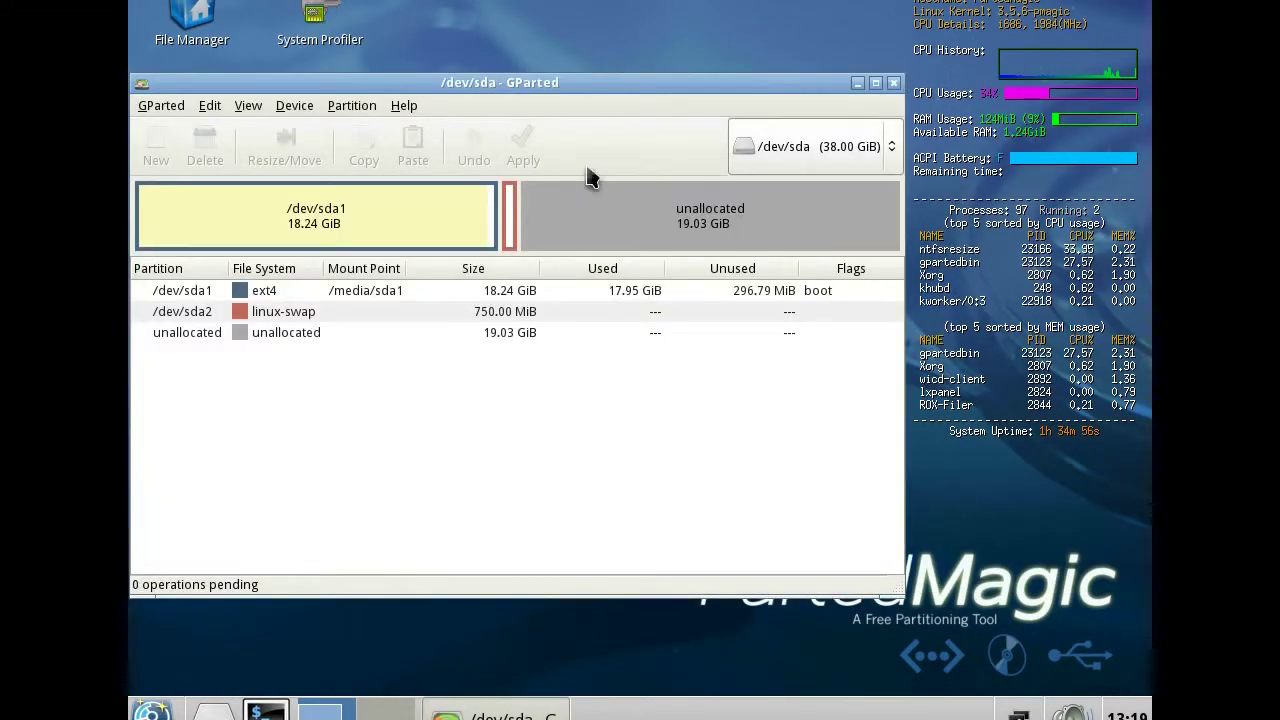
{"action": "left_click", "coordinate": [510, 210]}
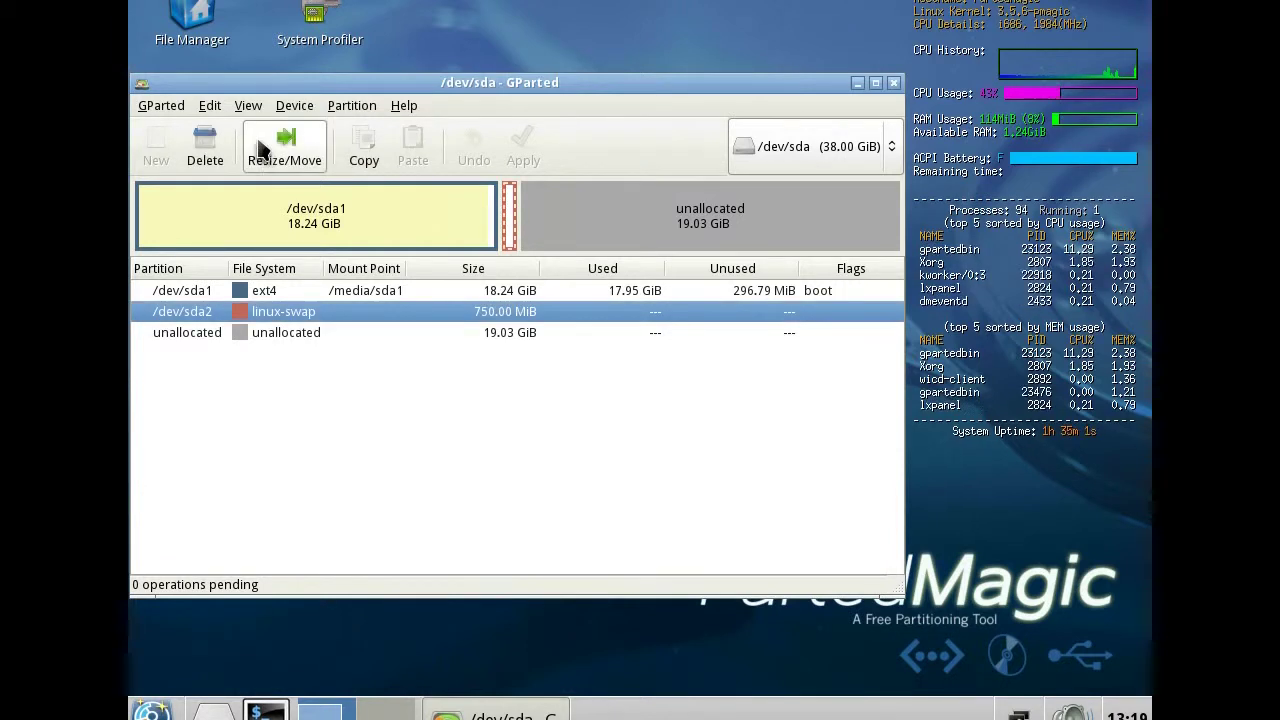
{"action": "left_click", "coordinate": [308, 150]}
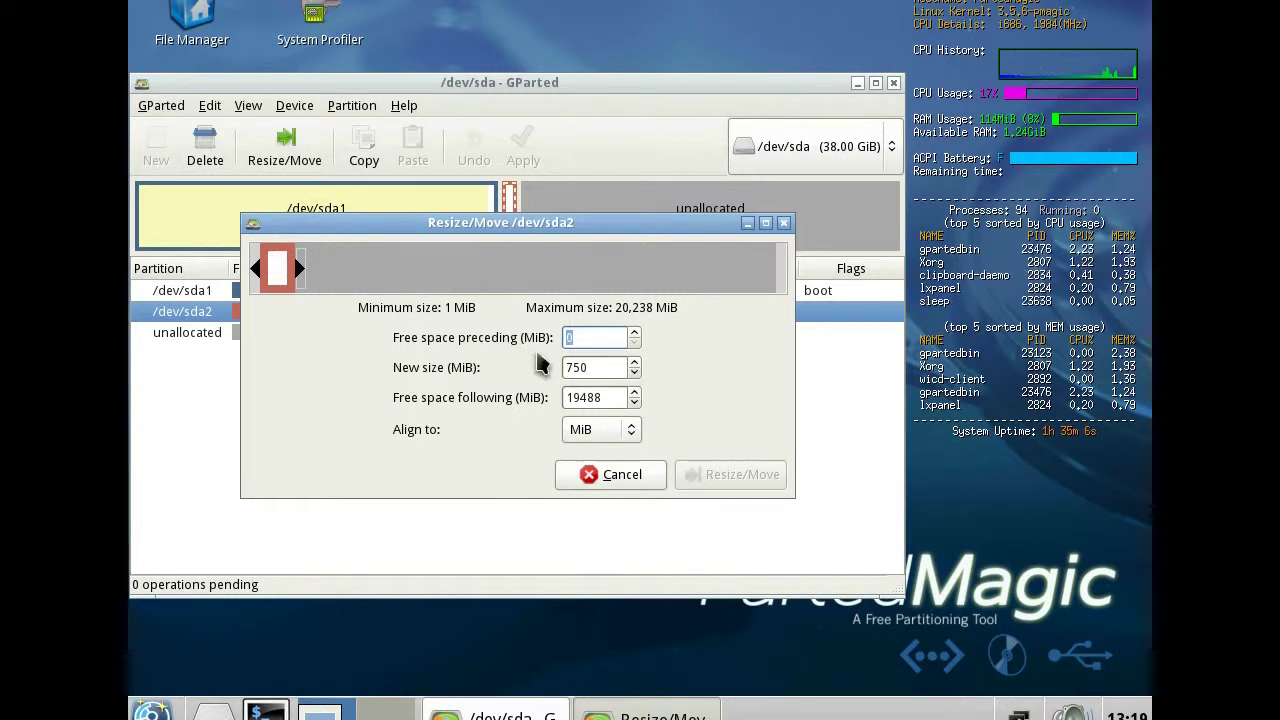
{"action": "key", "text": "Tab"}
{"action": "type", "text": "1250"}
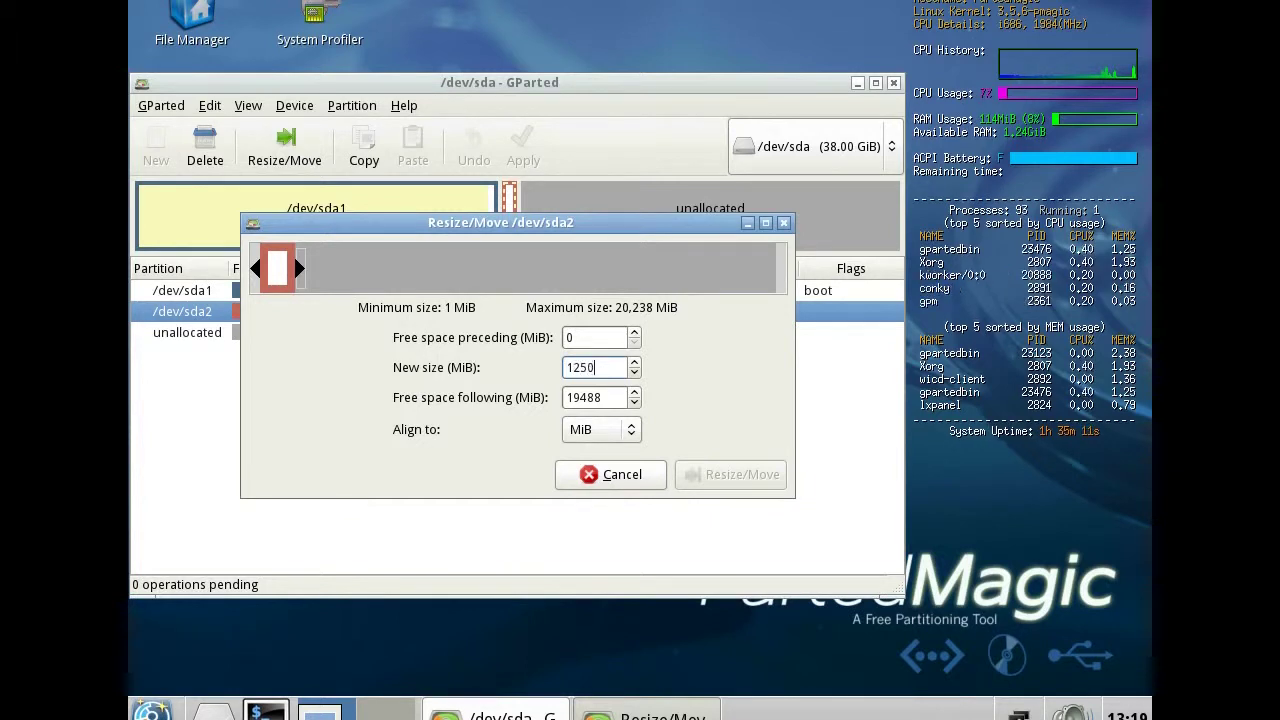
{"action": "key", "text": "Tab"}
{"action": "type", "text": "0"}
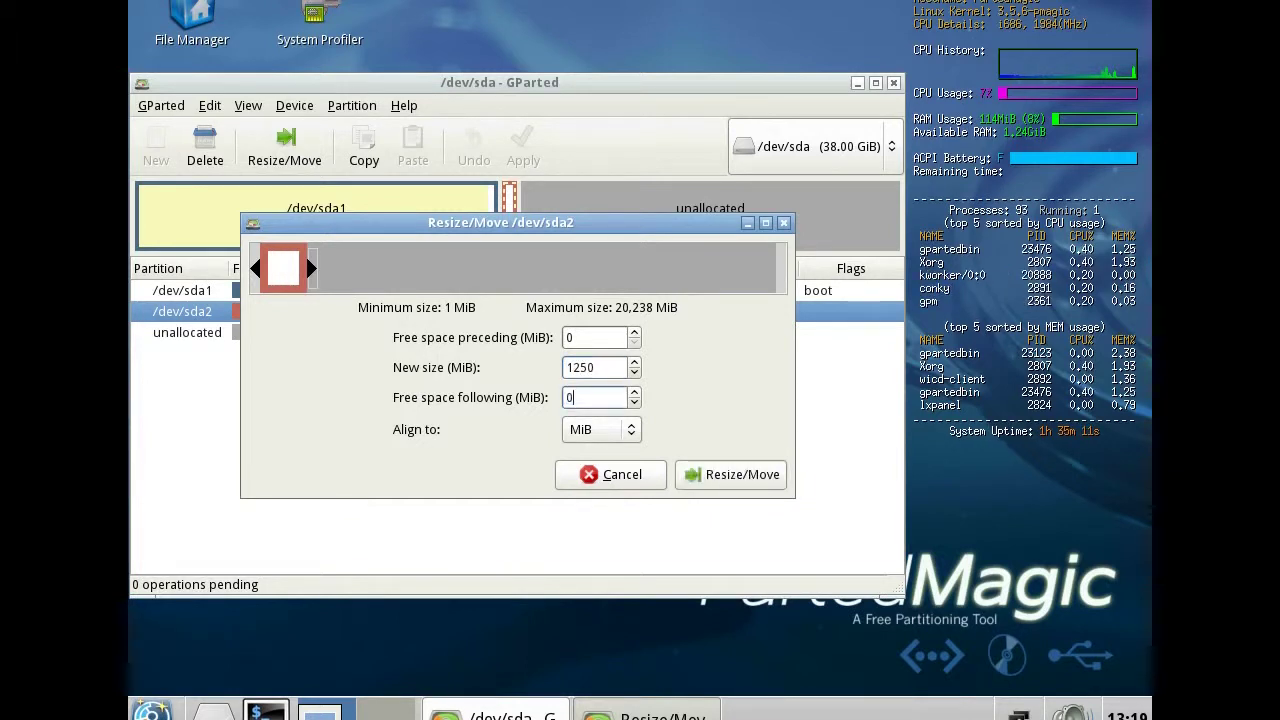
{"action": "key", "text": "Tab"}
{"action": "key", "text": "Tab"}
{"action": "key", "text": "Tab"}
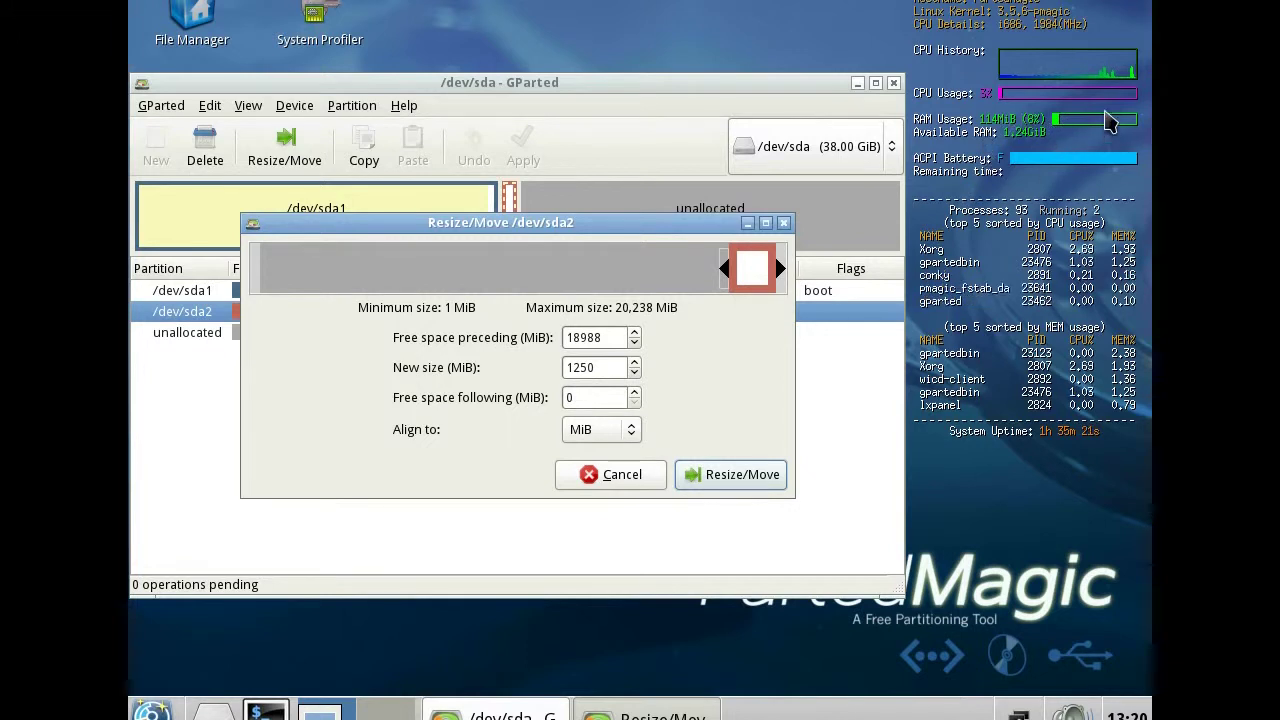
{"action": "left_click", "coordinate": [745, 475]}
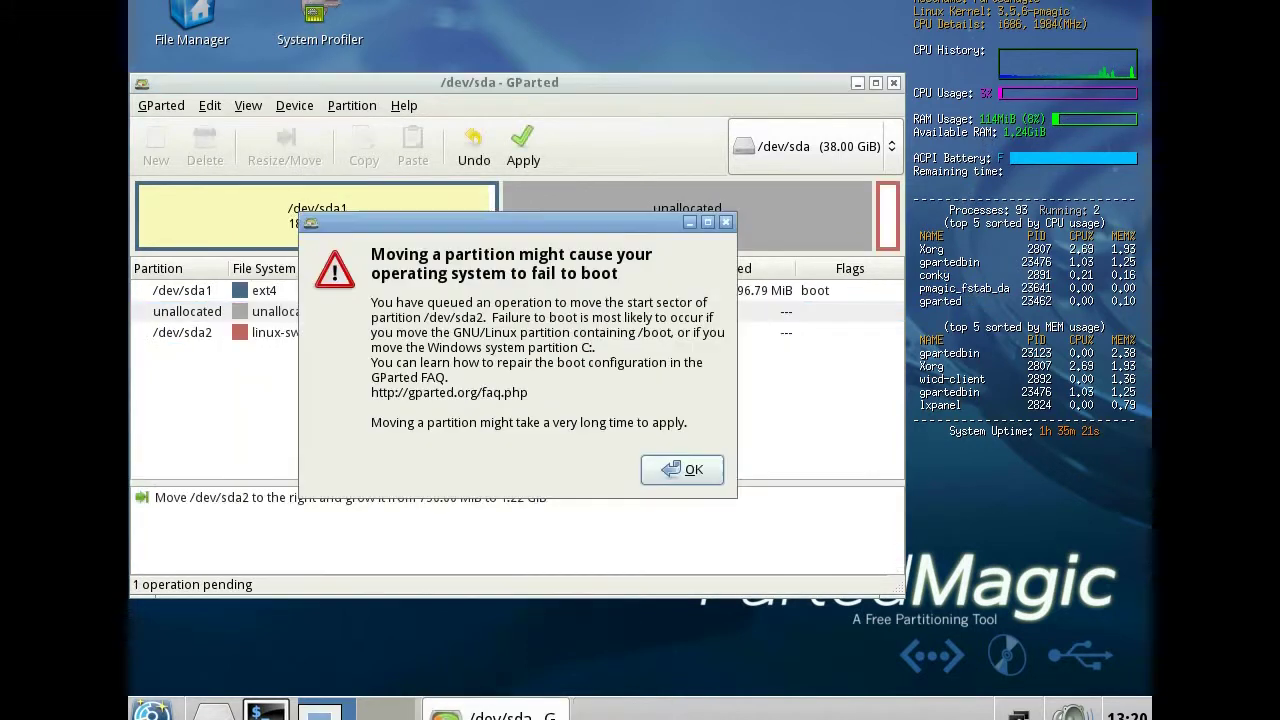
{"action": "left_click", "coordinate": [682, 472]}
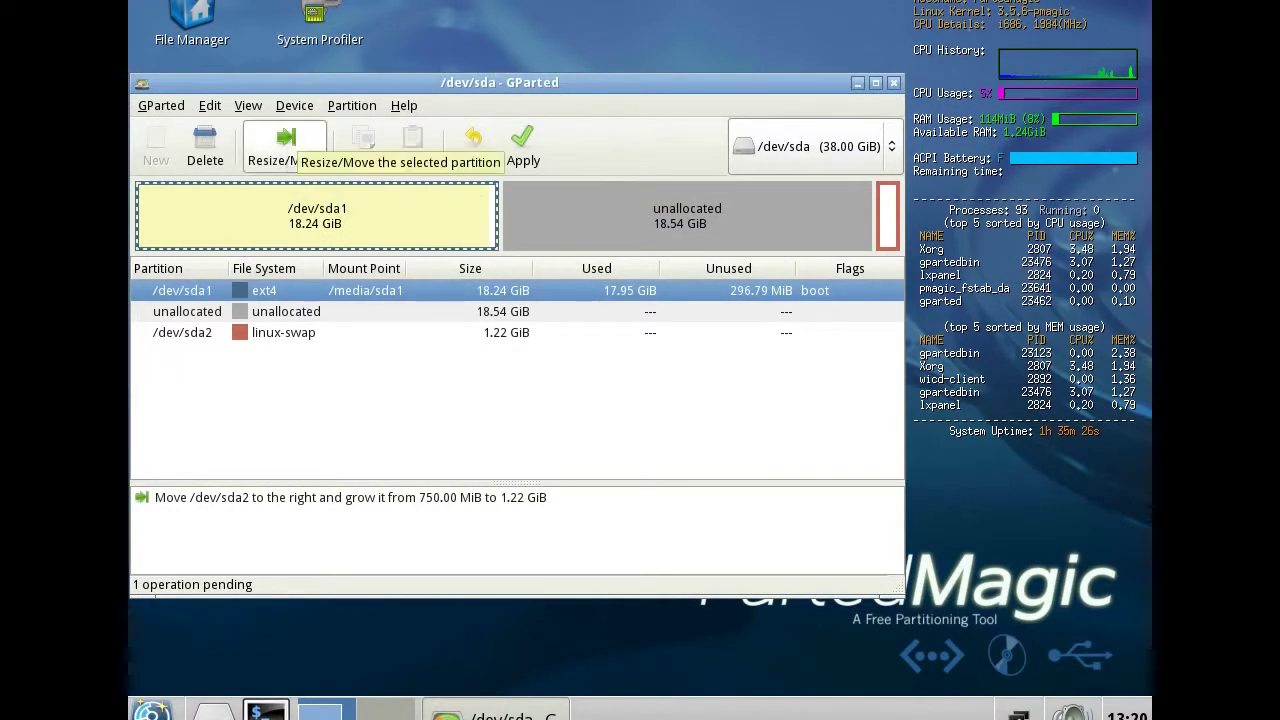
Queue growing the ext4 partition /dev/sda1 to 37661 MiB so it takes up the free space following it
{"action": "left_click", "coordinate": [286, 150]}
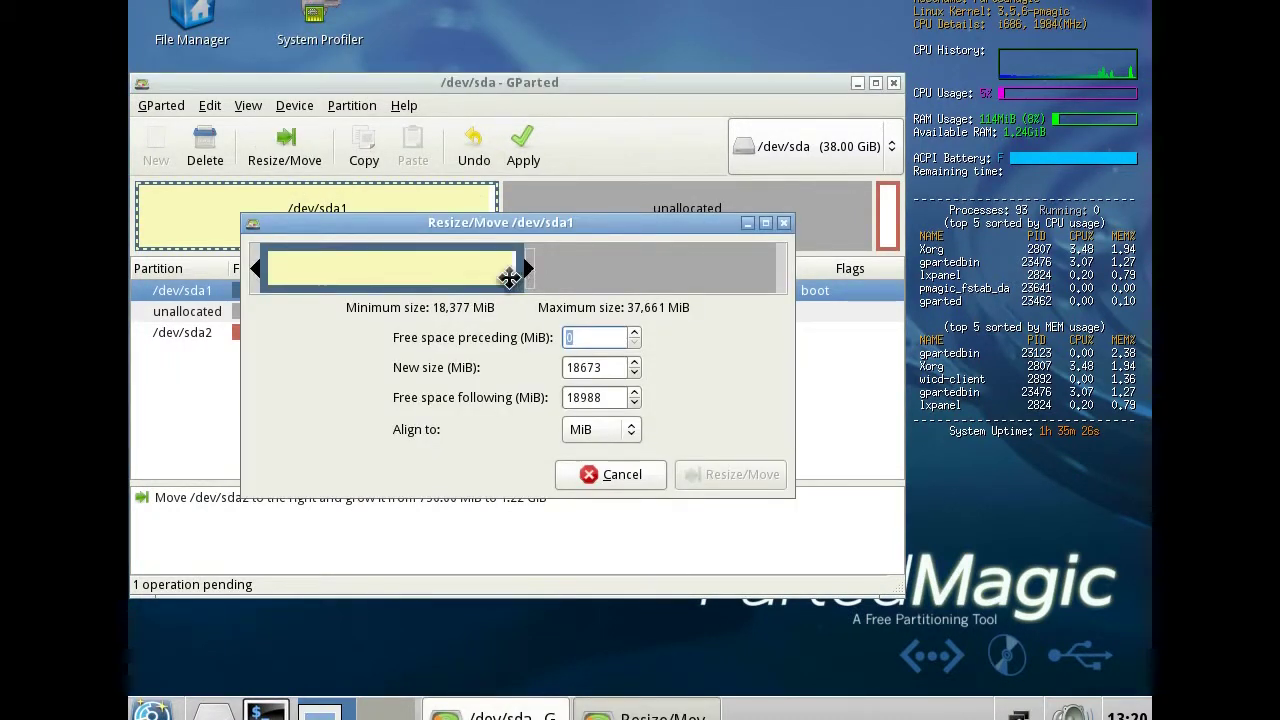
{"action": "left_click_drag", "start_coordinate": [530, 269], "coordinate": [835, 268]}
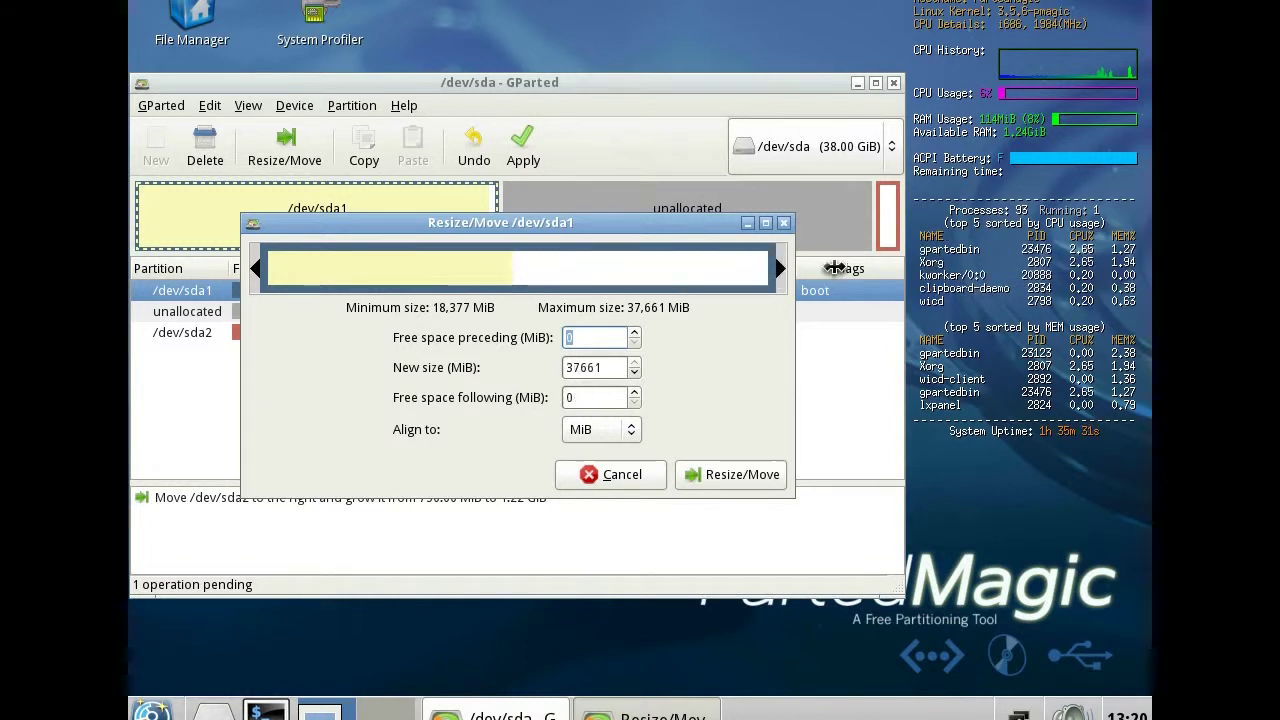
{"action": "left_click", "coordinate": [707, 476]}
Apply the pending partition operations to /dev/sda and close the partition editor
{"action": "left_click", "coordinate": [524, 155]}
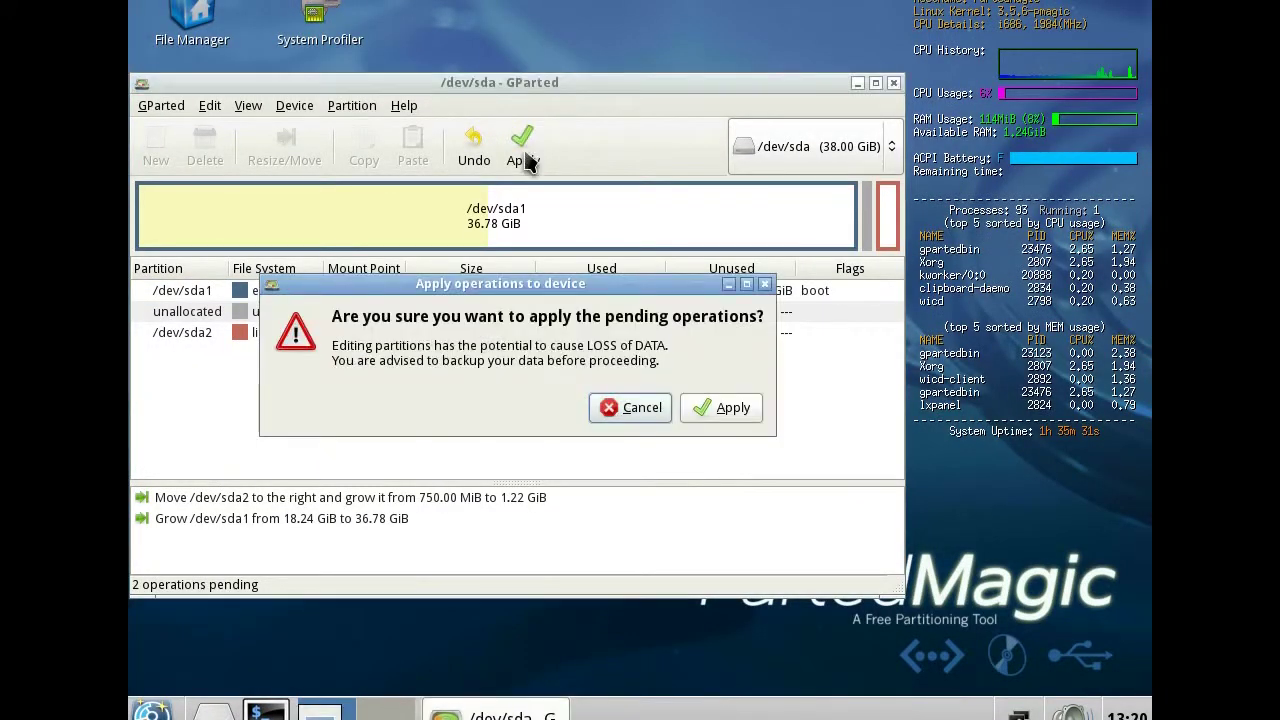
{"action": "left_click", "coordinate": [733, 408]}
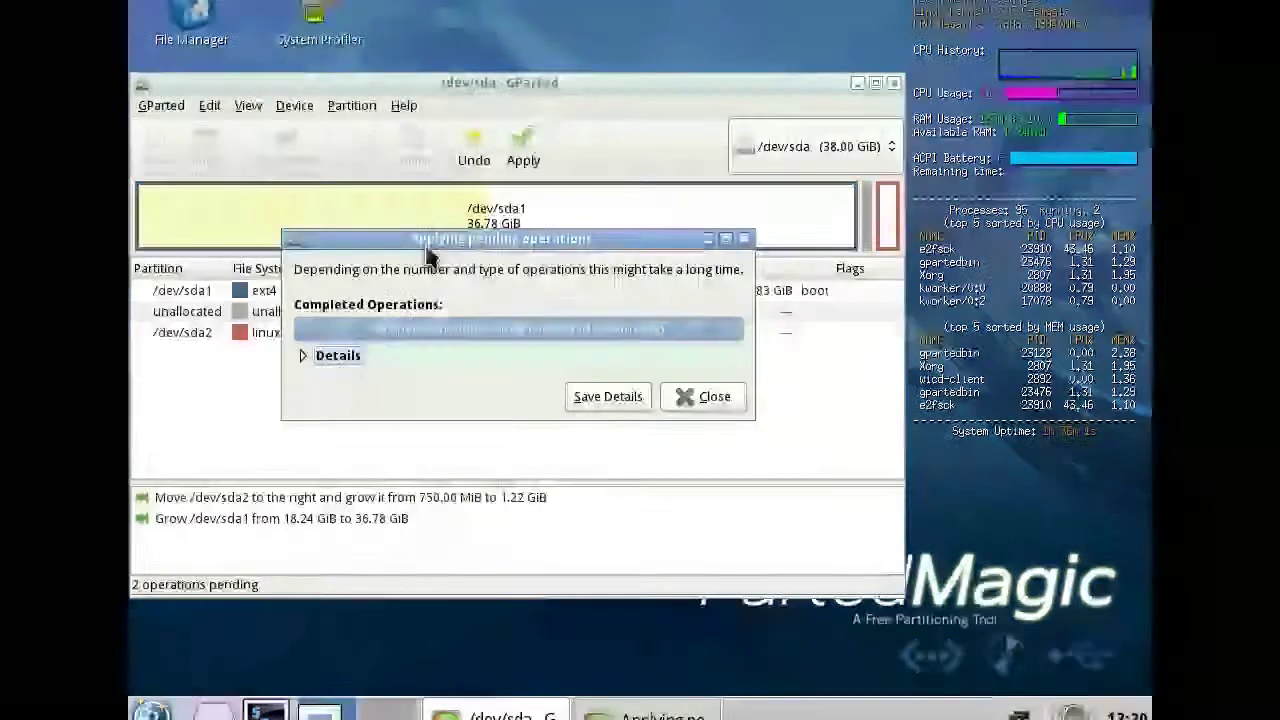
{"action": "left_click", "coordinate": [682, 396]}
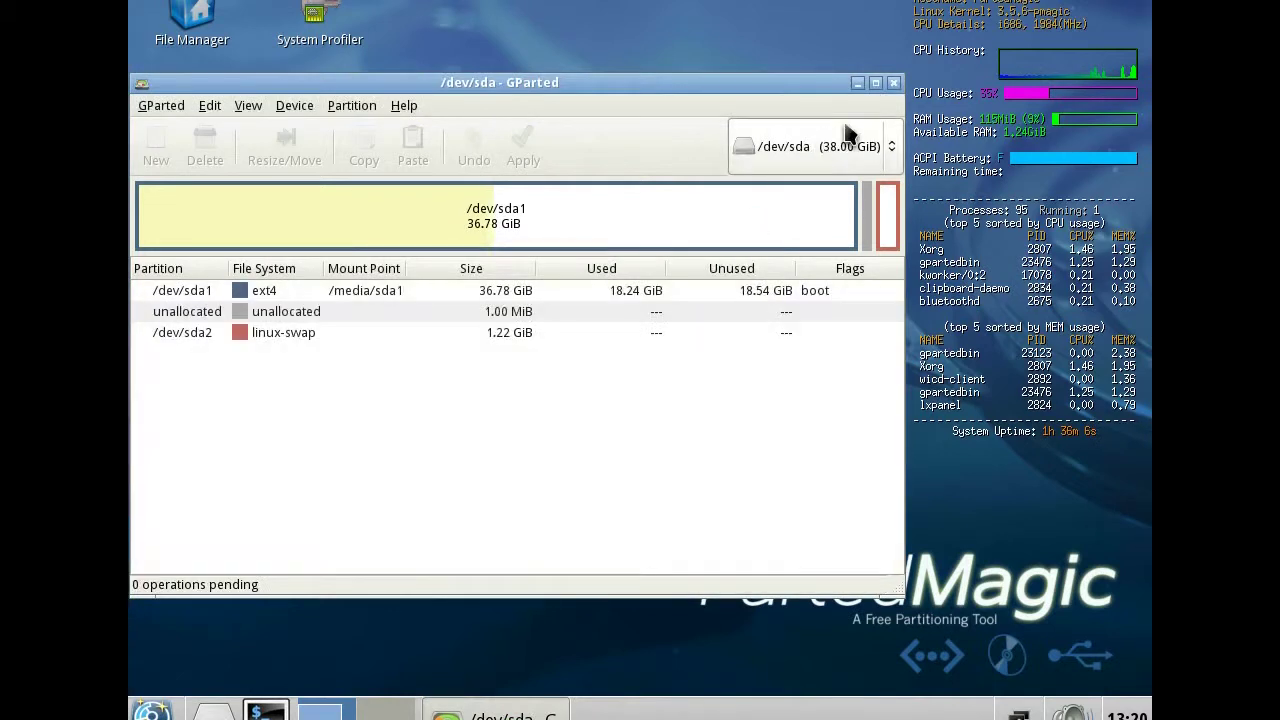
{"action": "left_click", "coordinate": [894, 84]}
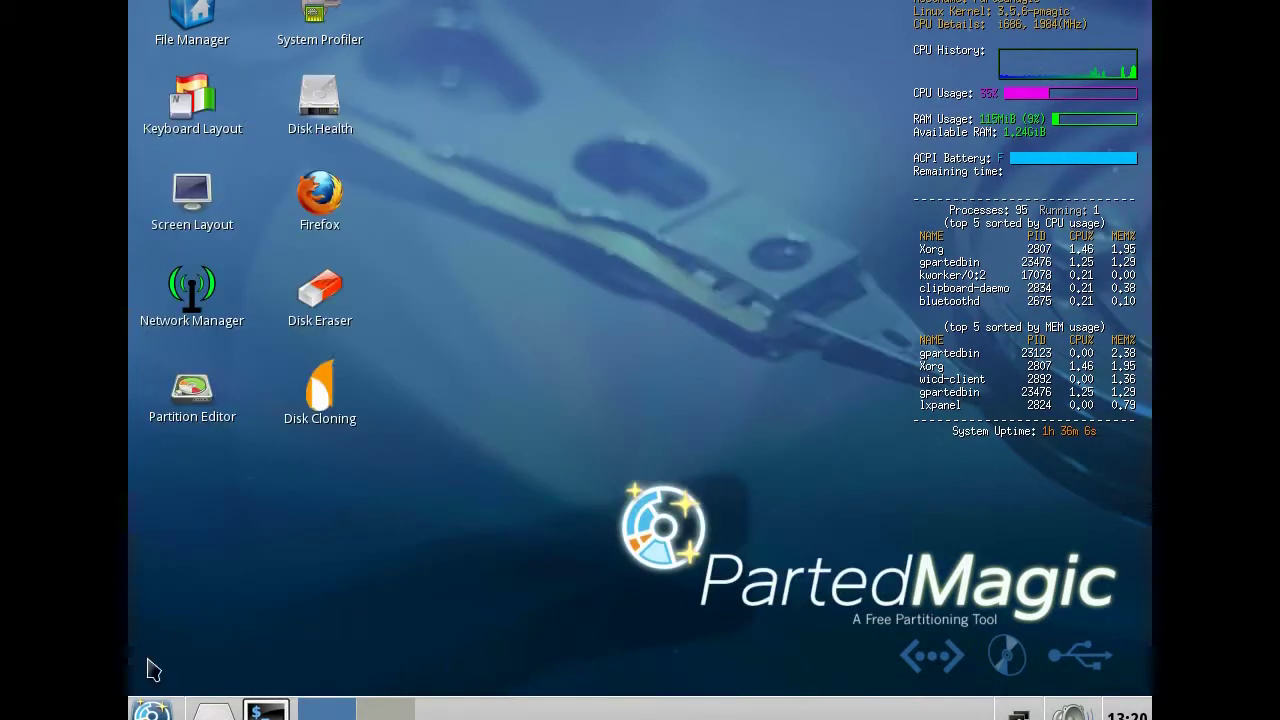
{"action": "left_click", "coordinate": [152, 711]}
{"action": "left_click", "coordinate": [174, 685]}
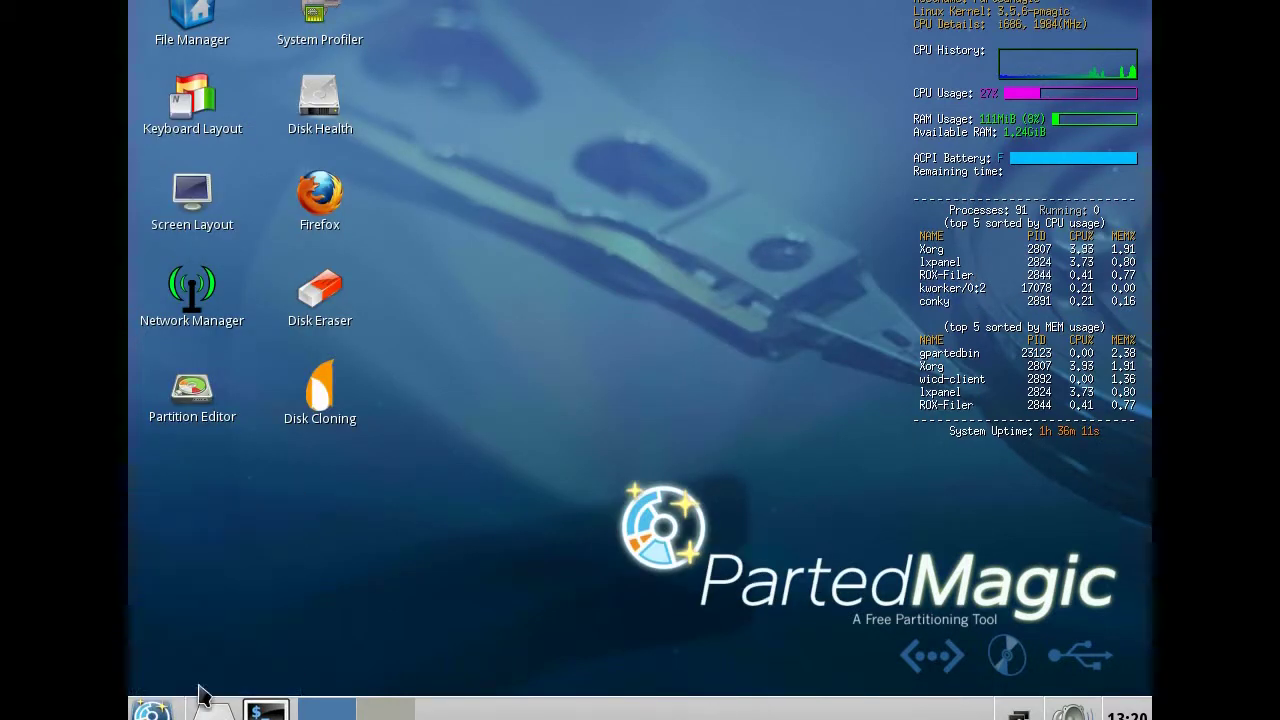